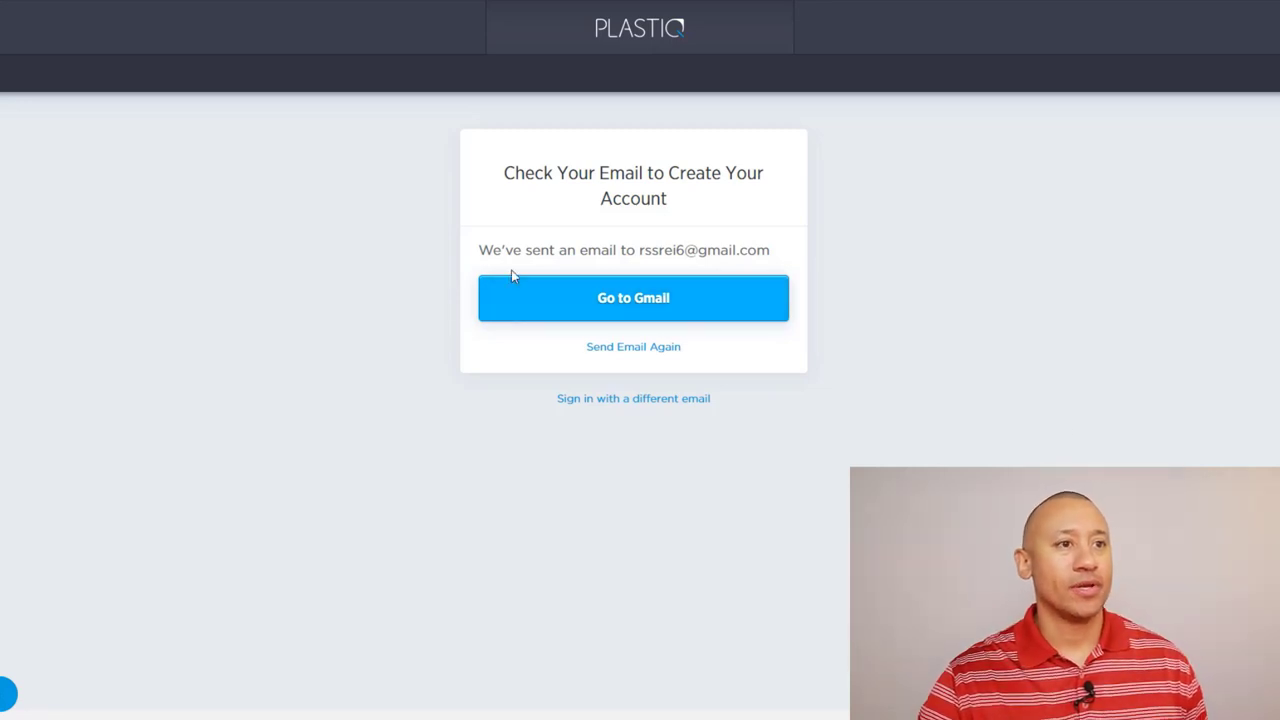
Step: Open Plastiq's 'Create Your Account' confirmation email from the Gmail Primary inbox
left_click(620, 295)
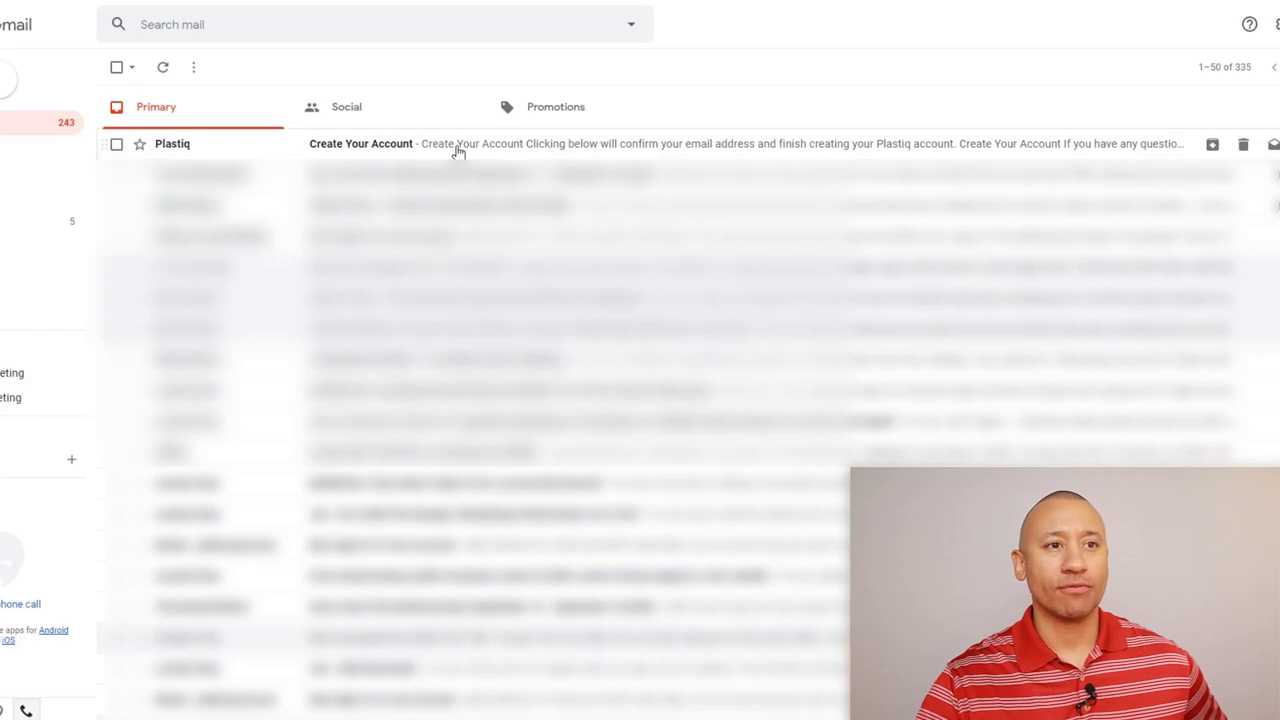
left_click(459, 150)
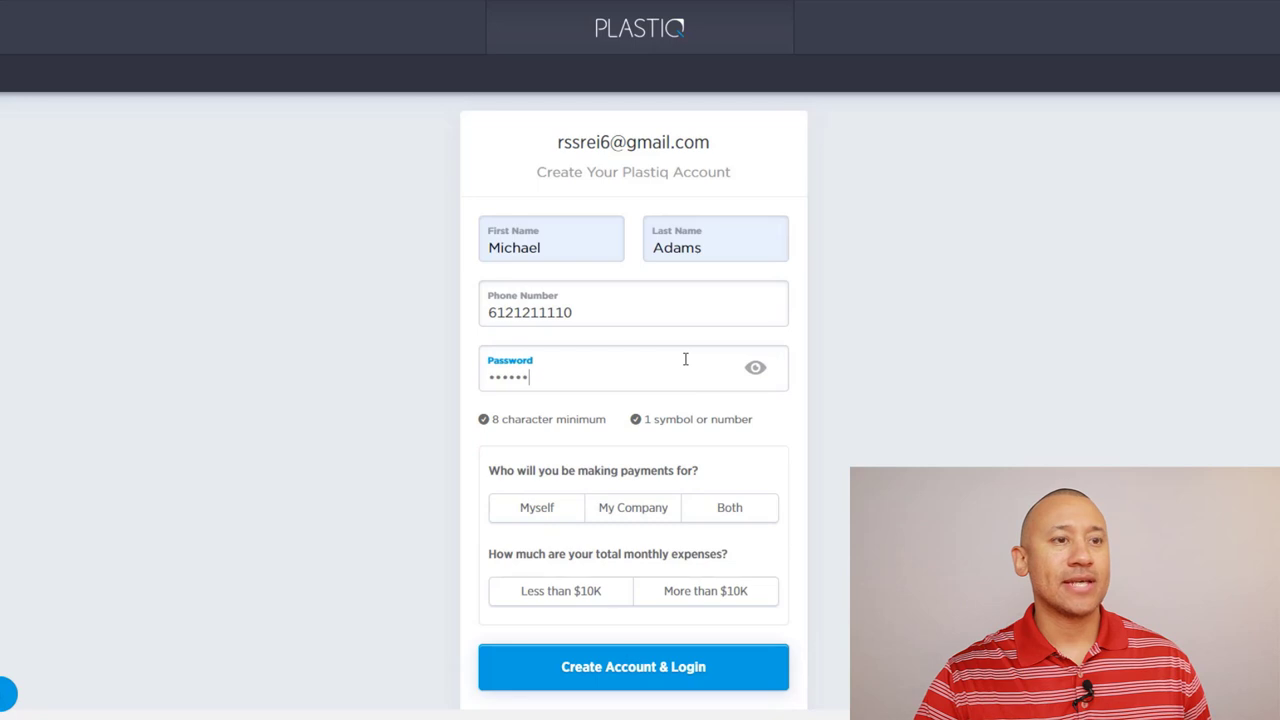
Step: Enter the account password, choose Myself and Less than $10K, then create the account
type("••••")
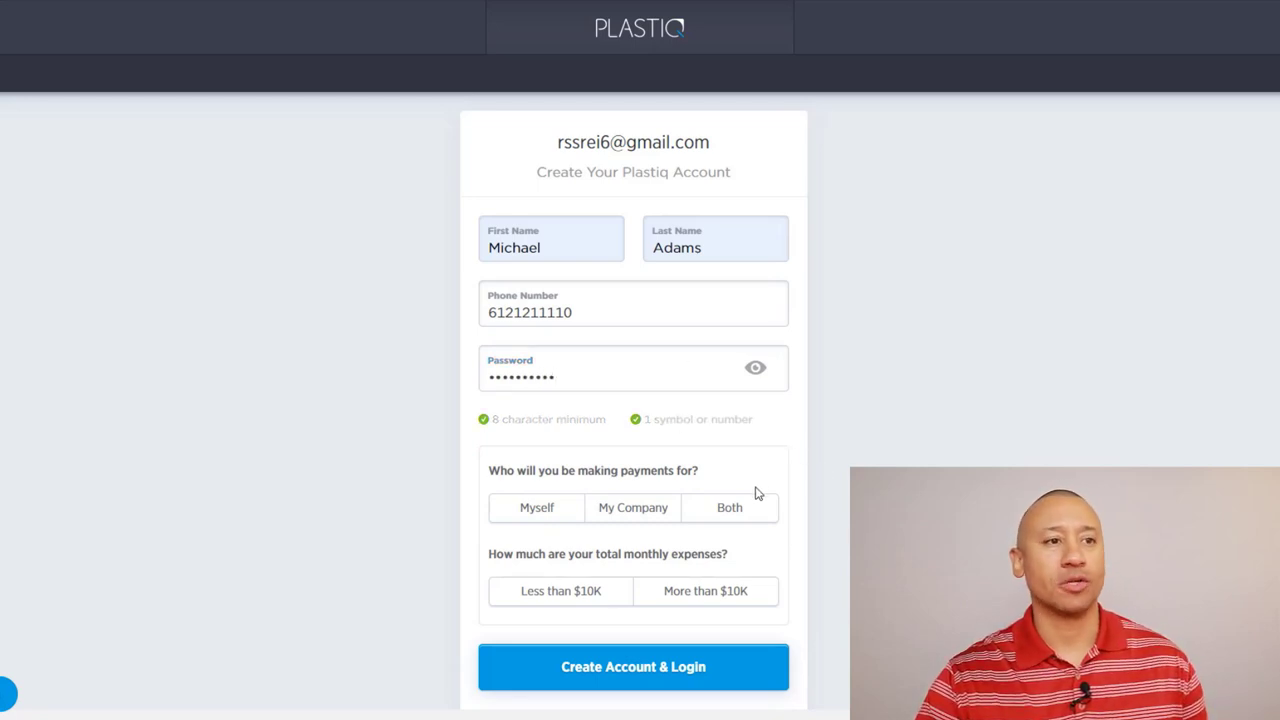
left_click(555, 518)
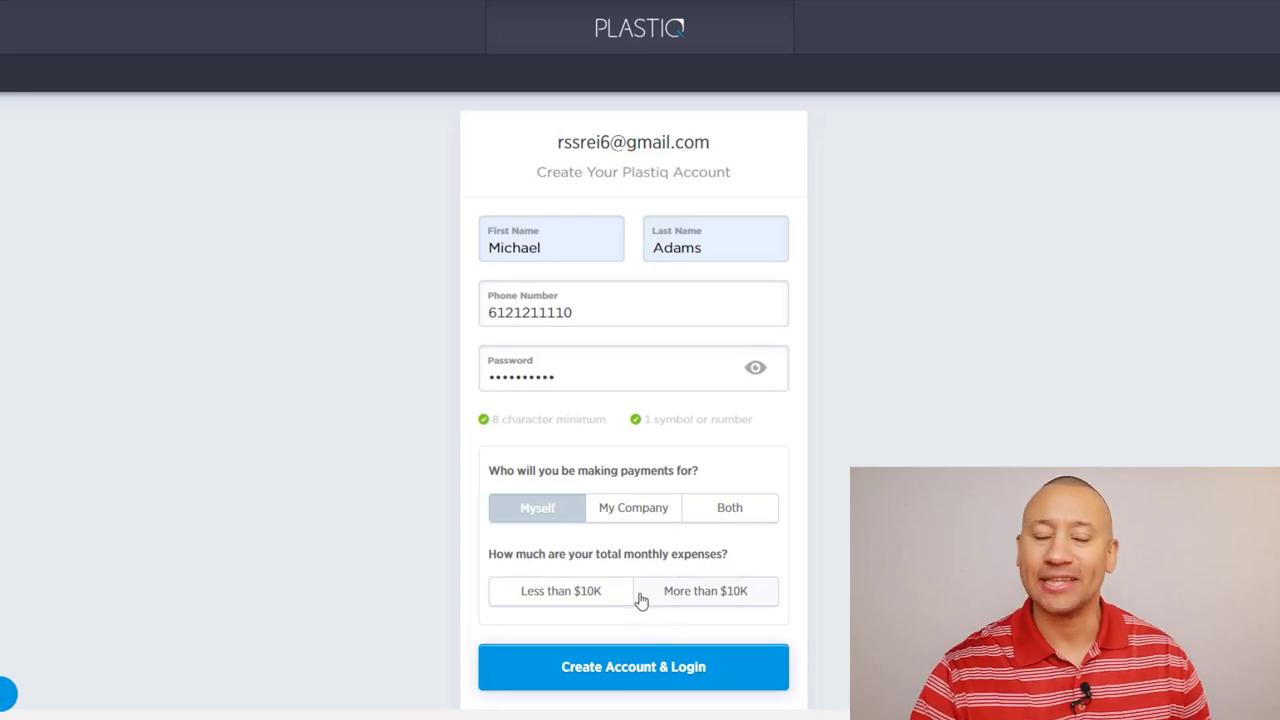
left_click(596, 606)
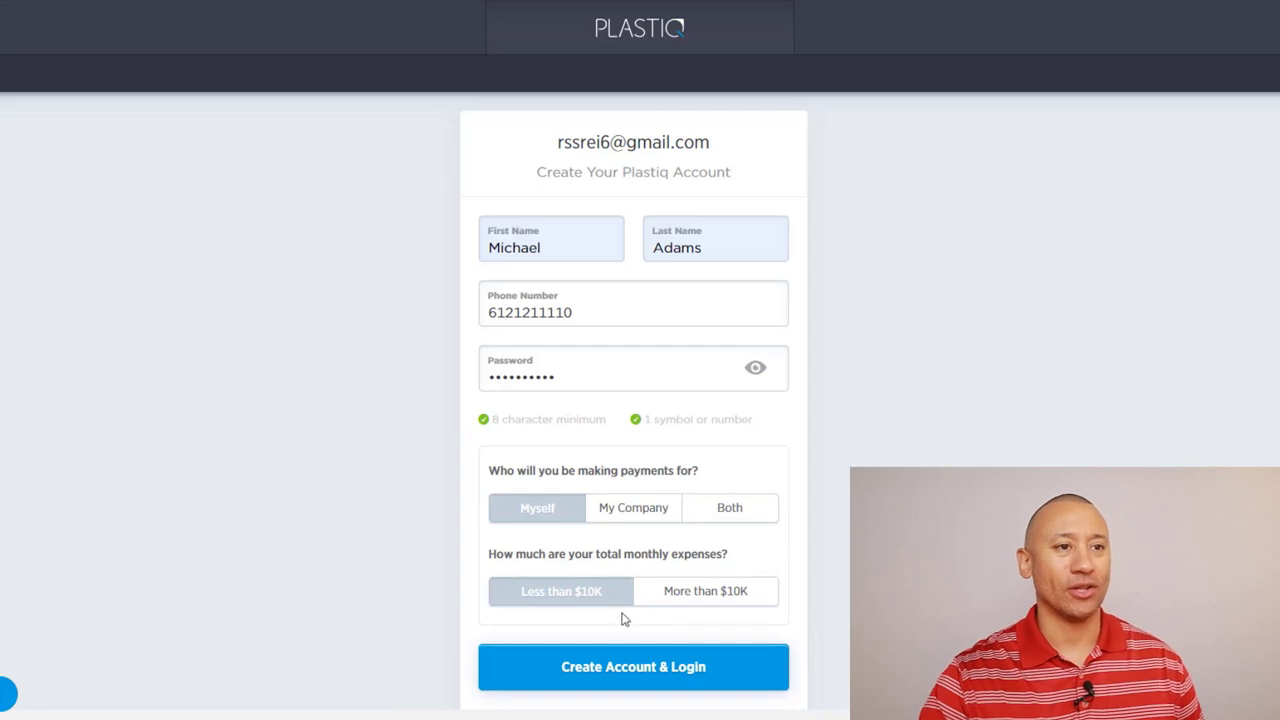
left_click(651, 648)
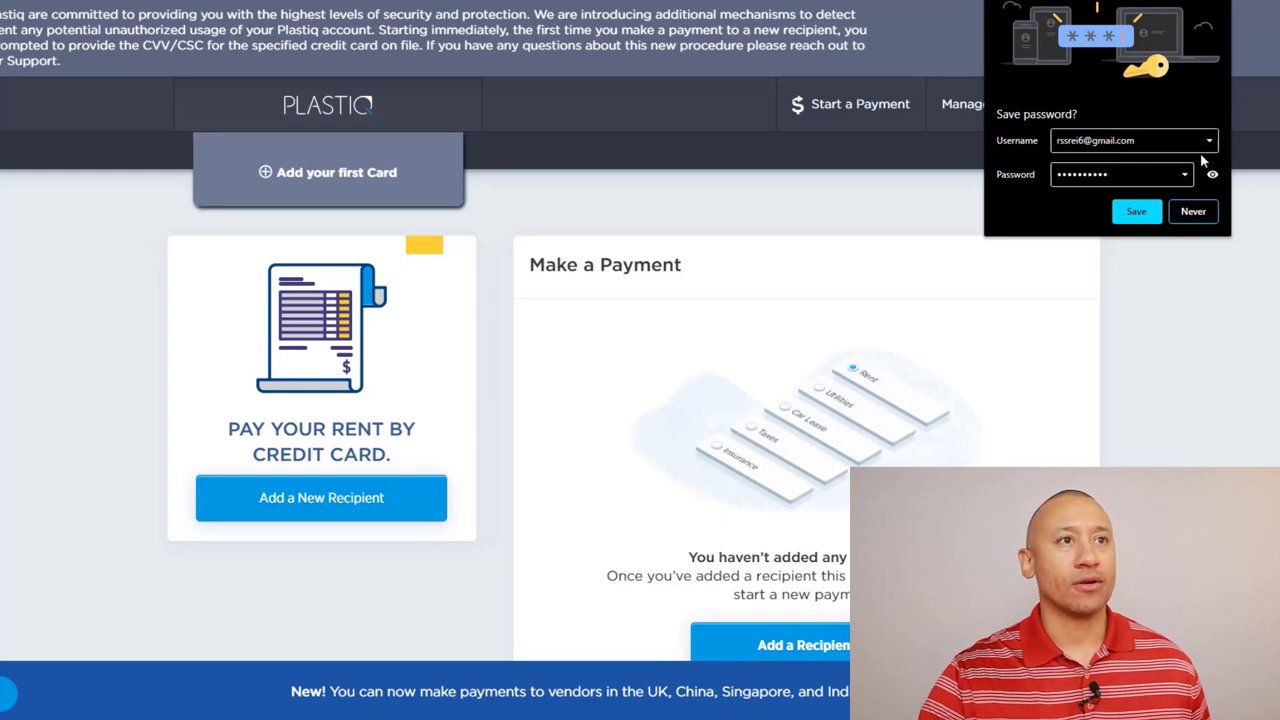
Step: Save the Plastiq login in the browser and close the new-countries announcement banner
left_click(1137, 212)
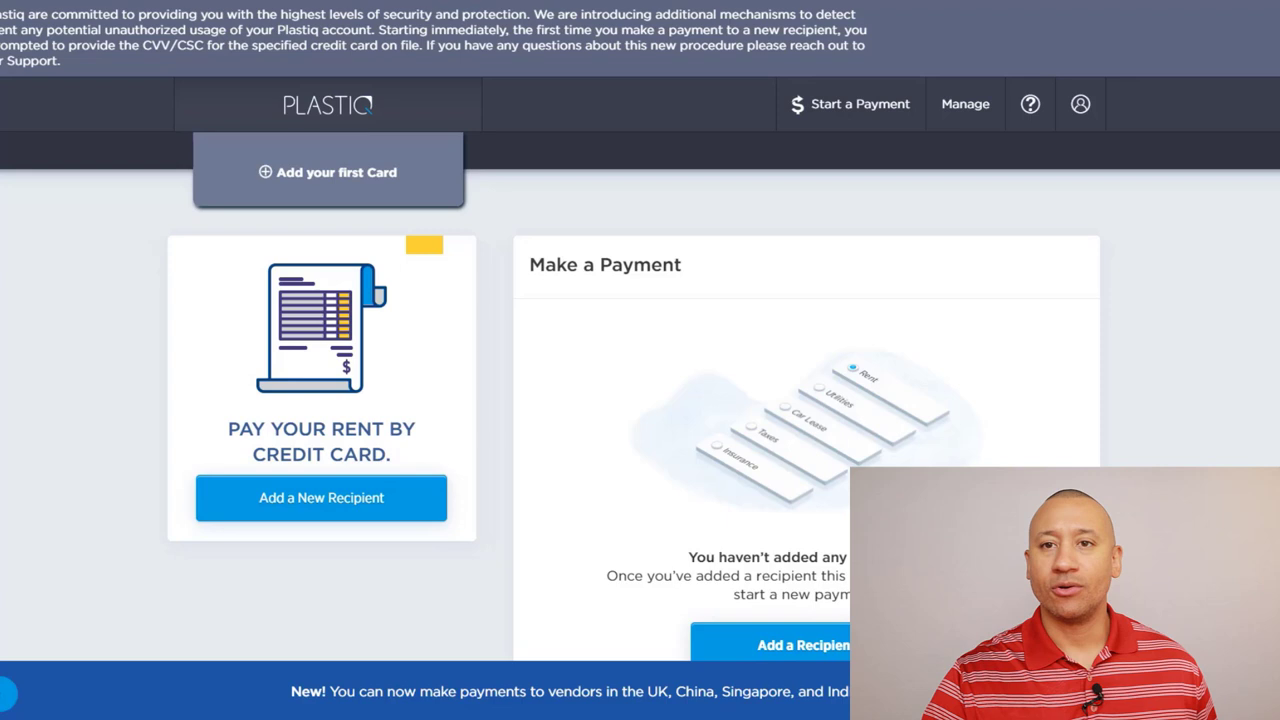
scroll(640, 300, "down", 1)
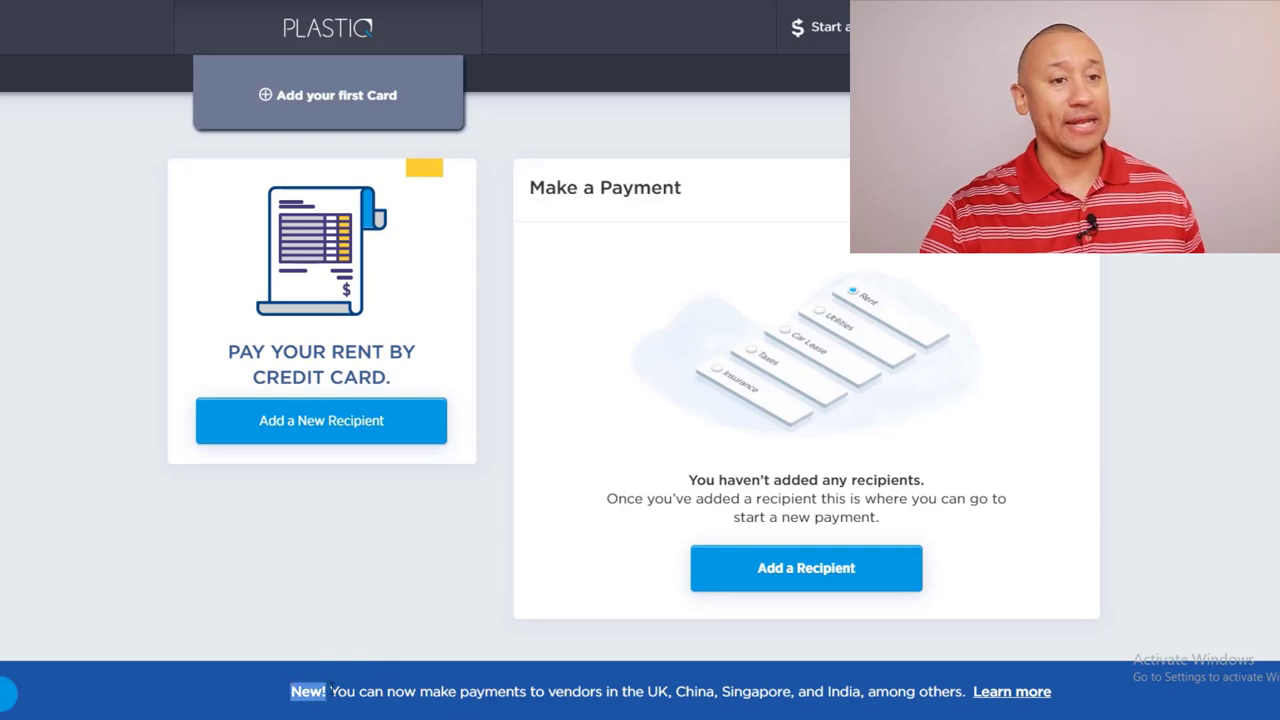
left_click_drag(330, 686, 829, 688)
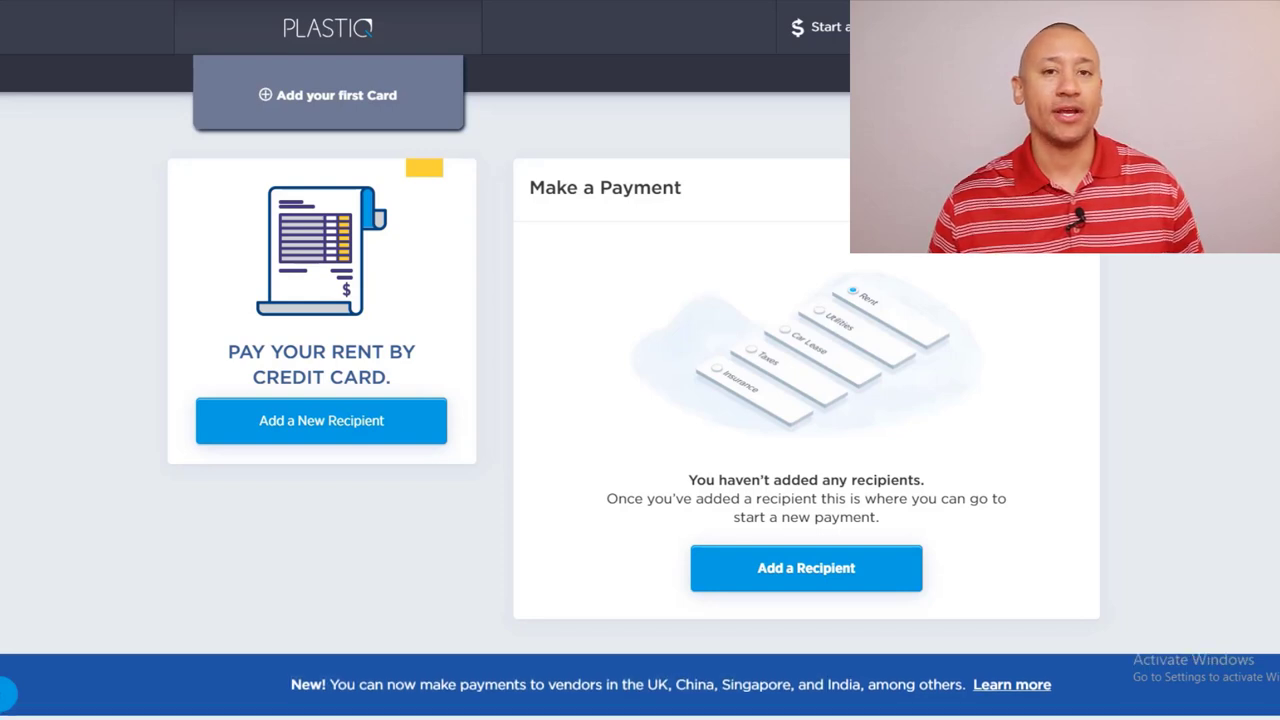
left_click(1252, 691)
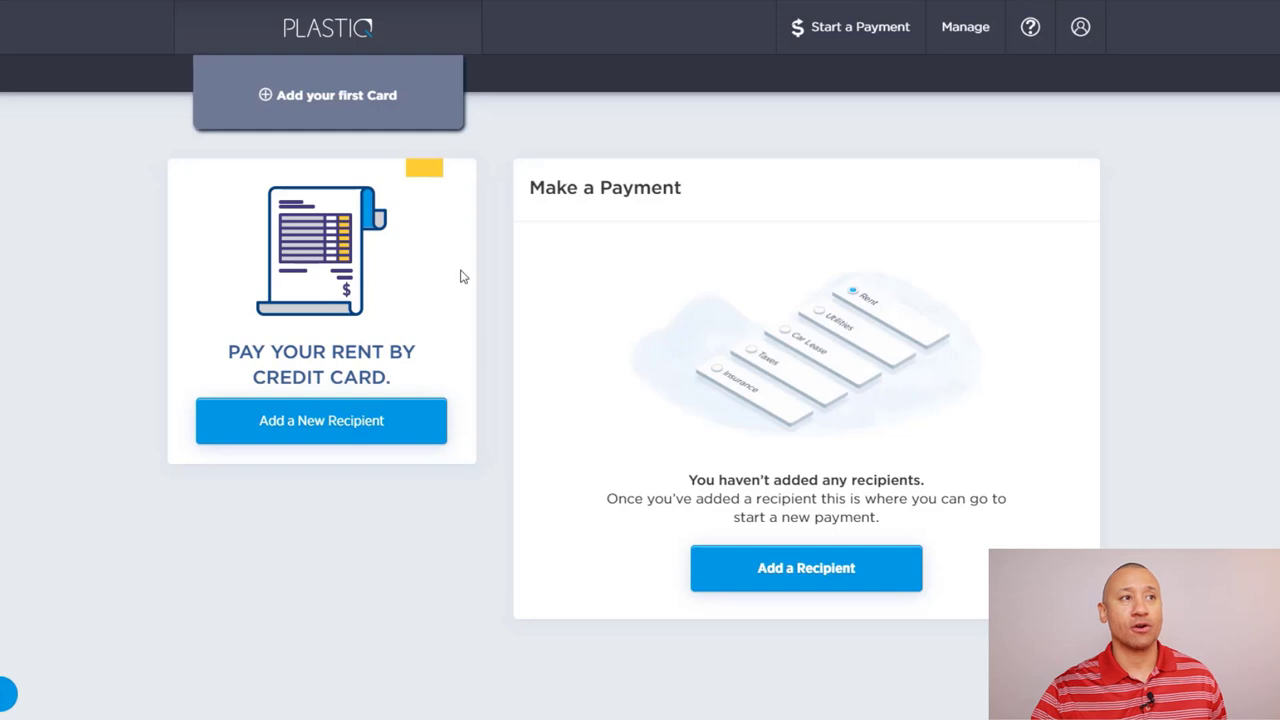
left_click(315, 97)
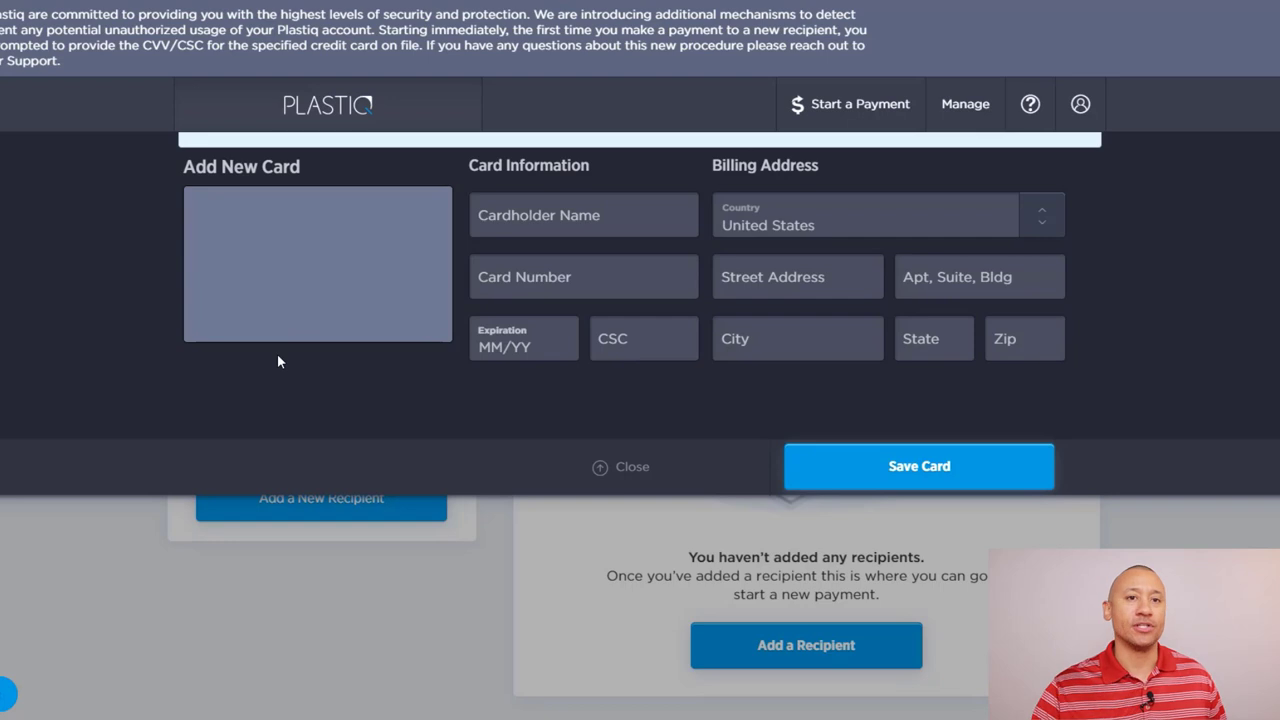
left_click(585, 215)
key("Tab")
left_click(593, 215)
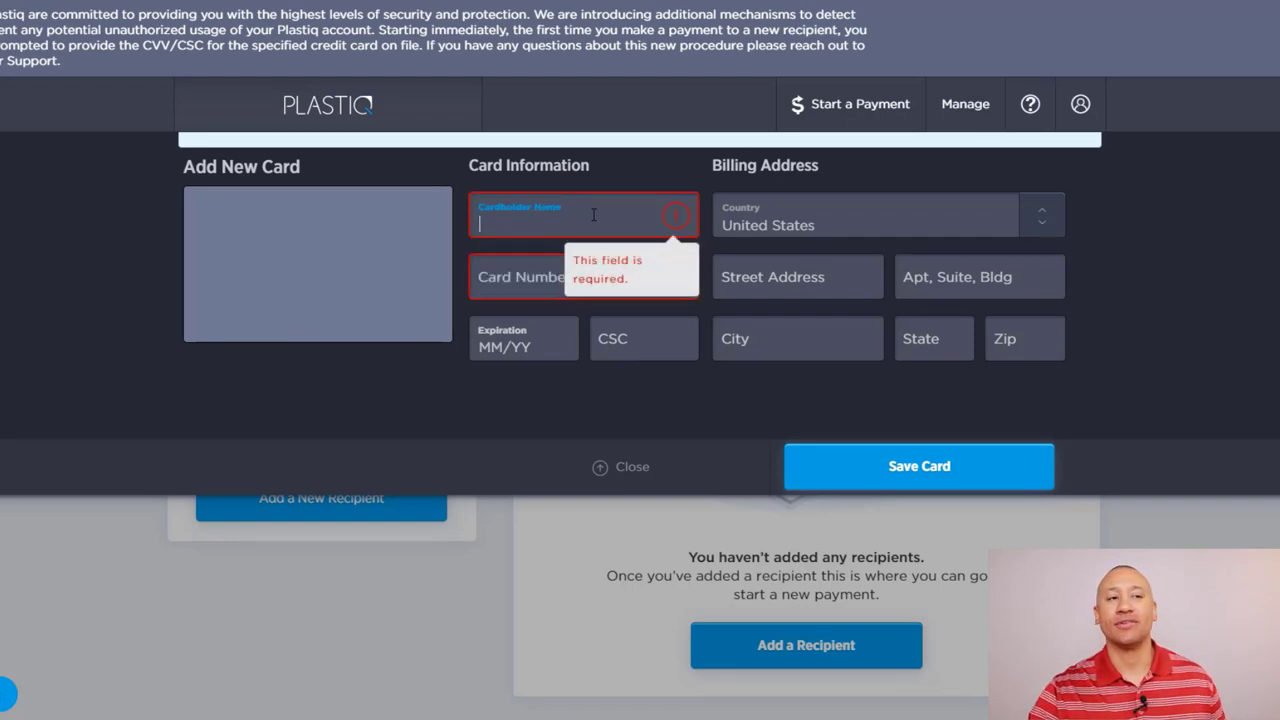
key("Tab")
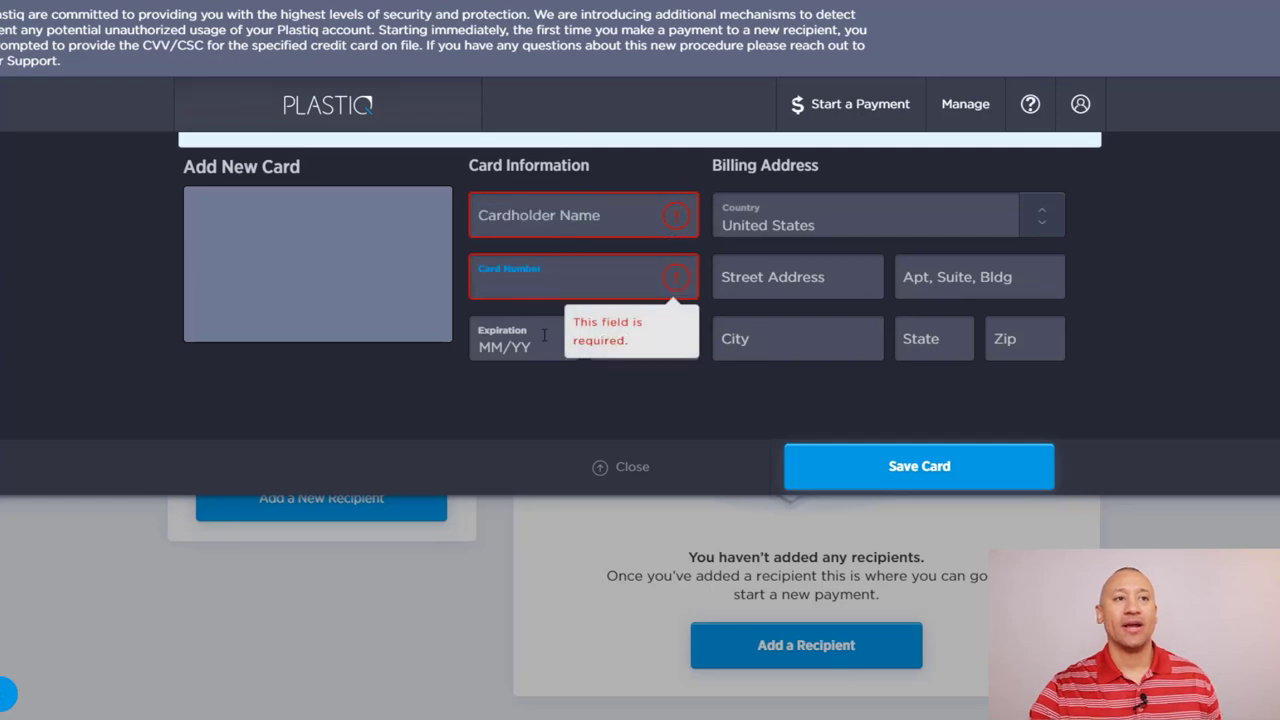
key("Tab")
left_click(676, 356)
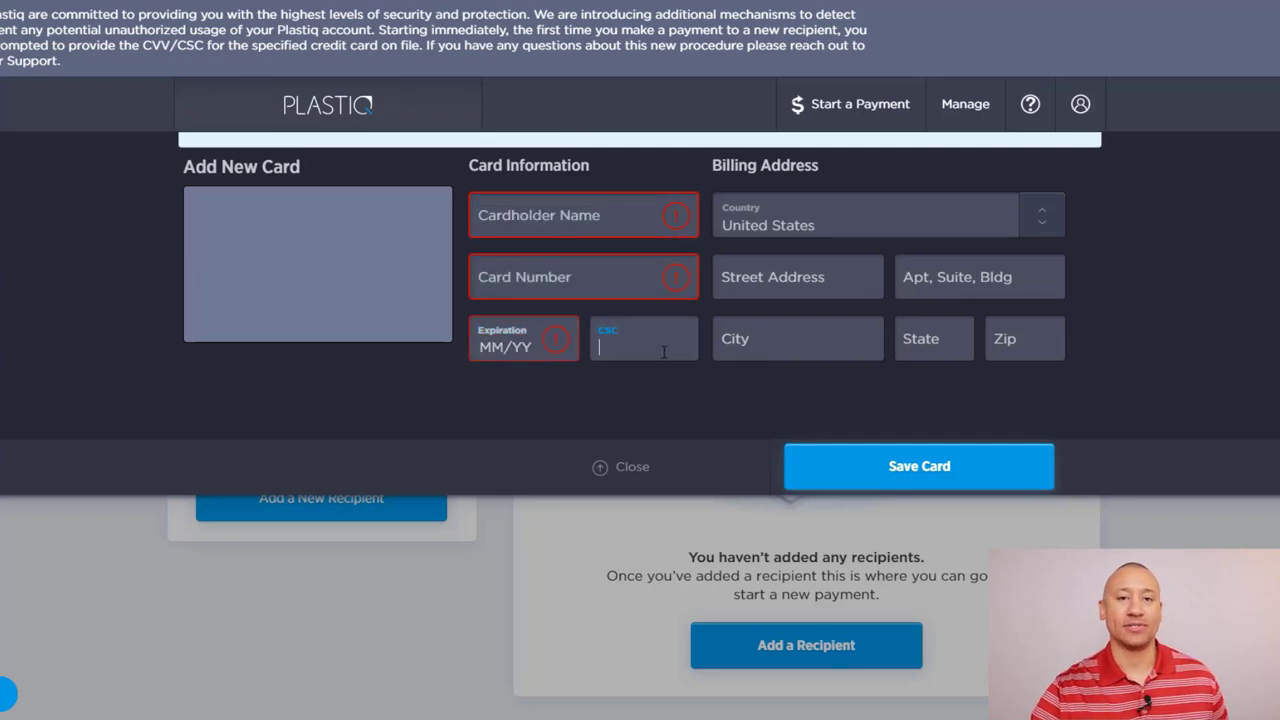
left_click(775, 278)
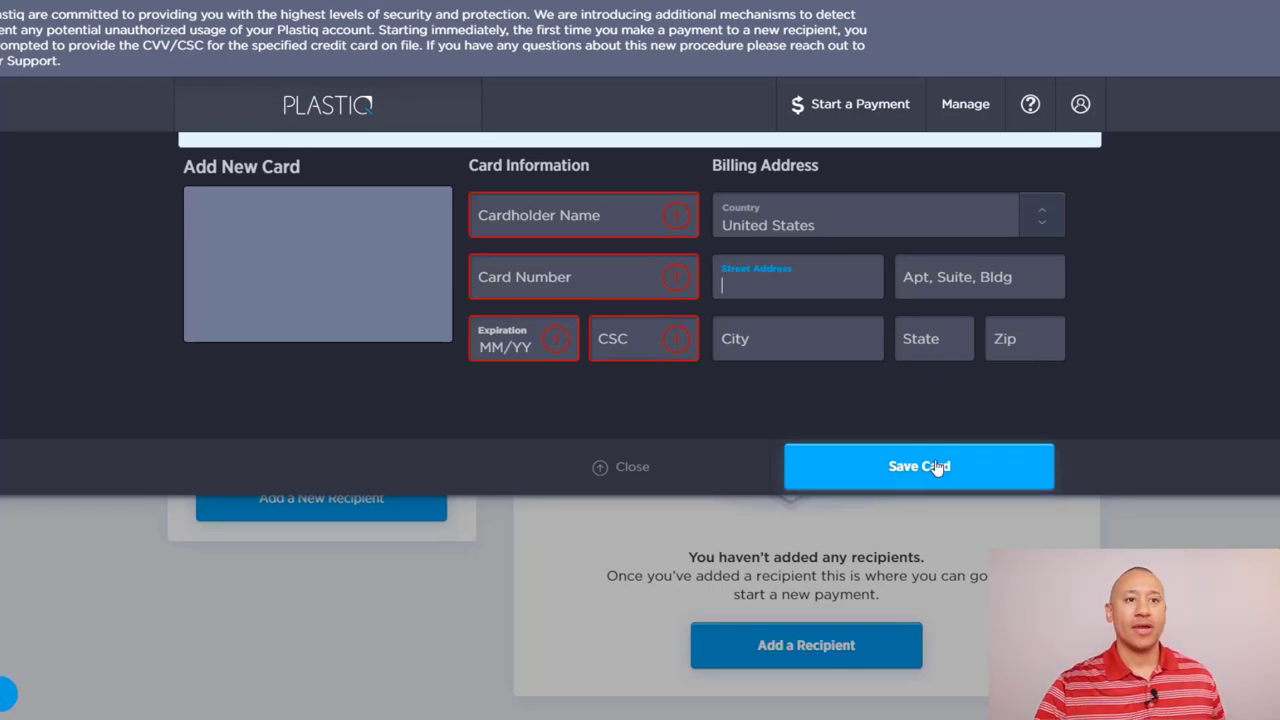
left_click(620, 466)
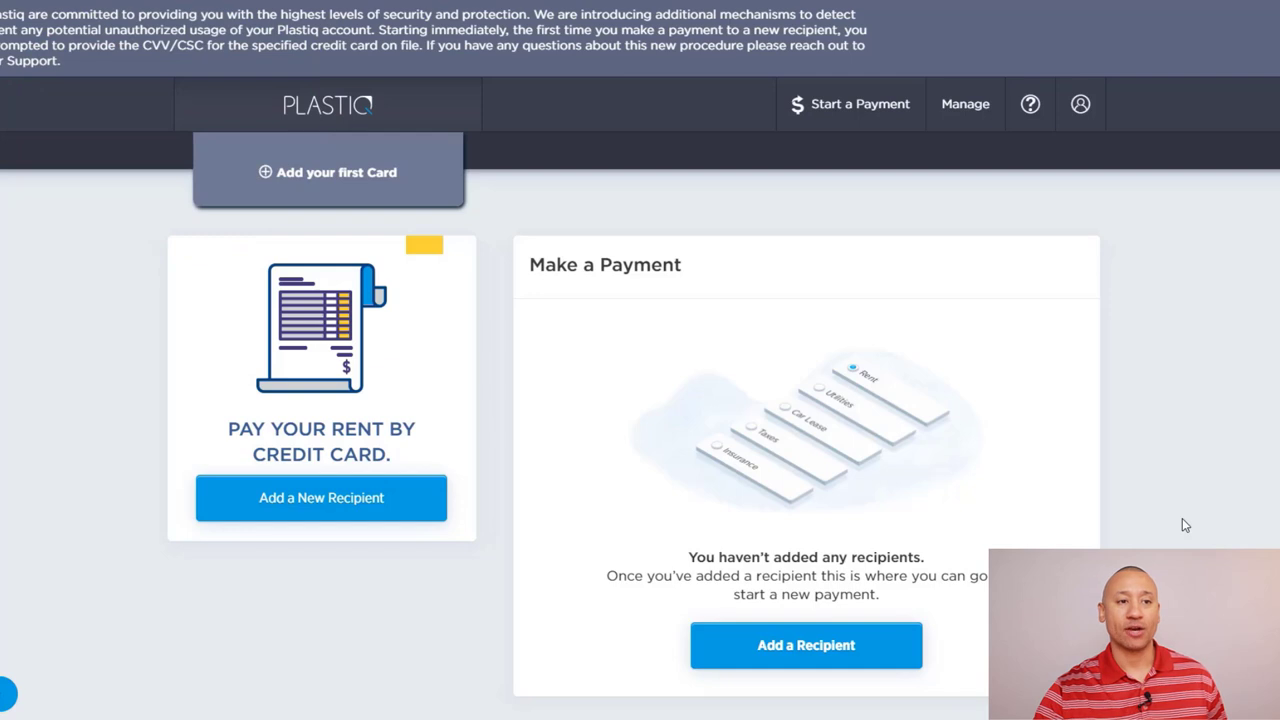
Step: Start adding a new recipient and enter the name 'wells'
left_click(792, 648)
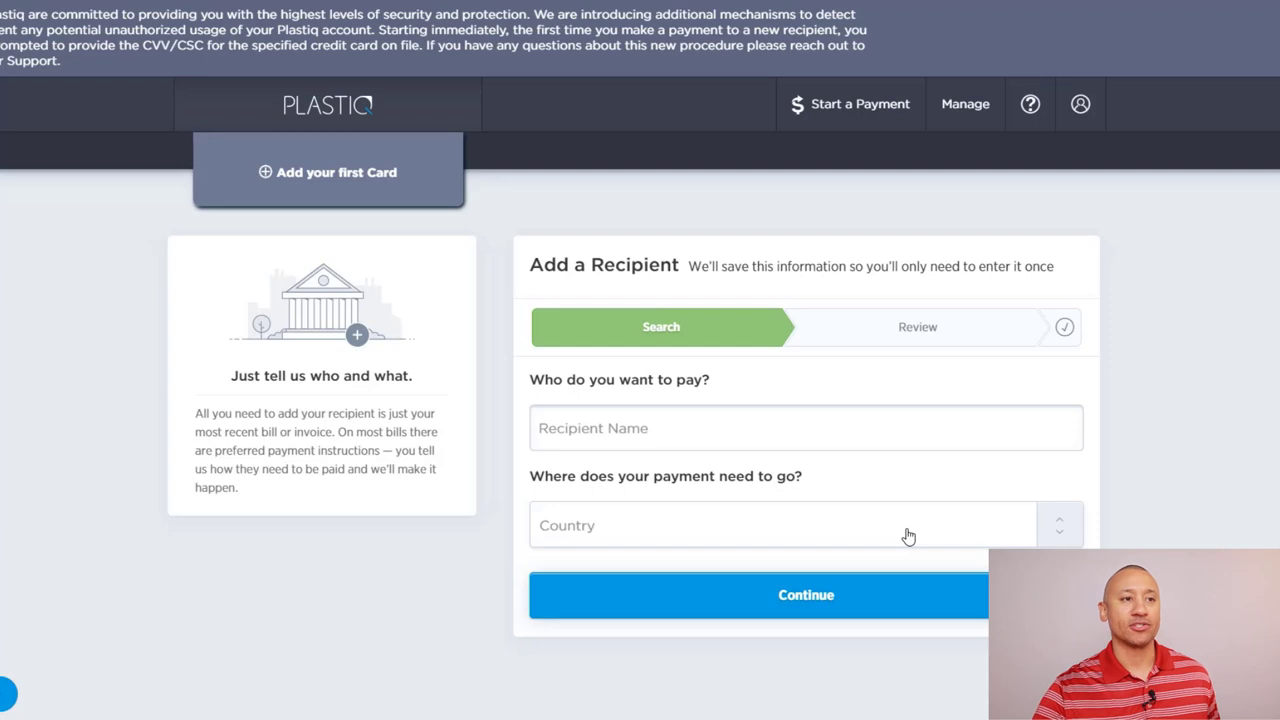
left_click(828, 434)
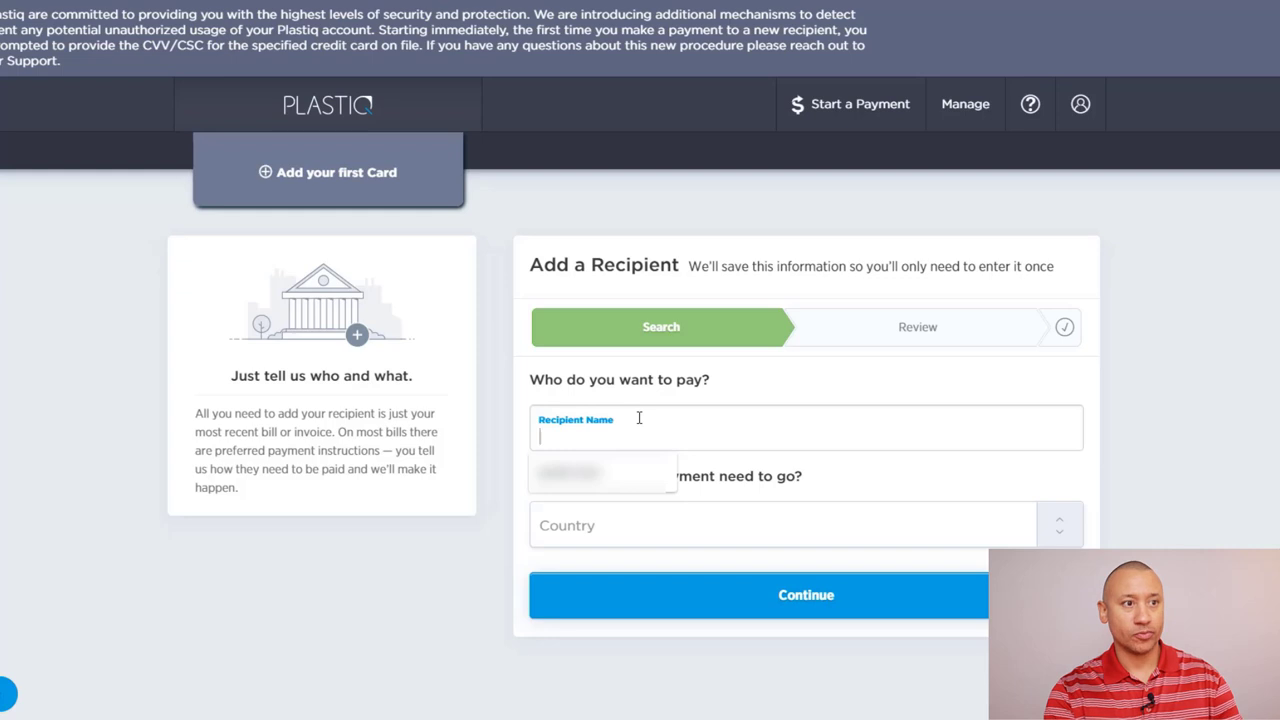
type("wells fargo")
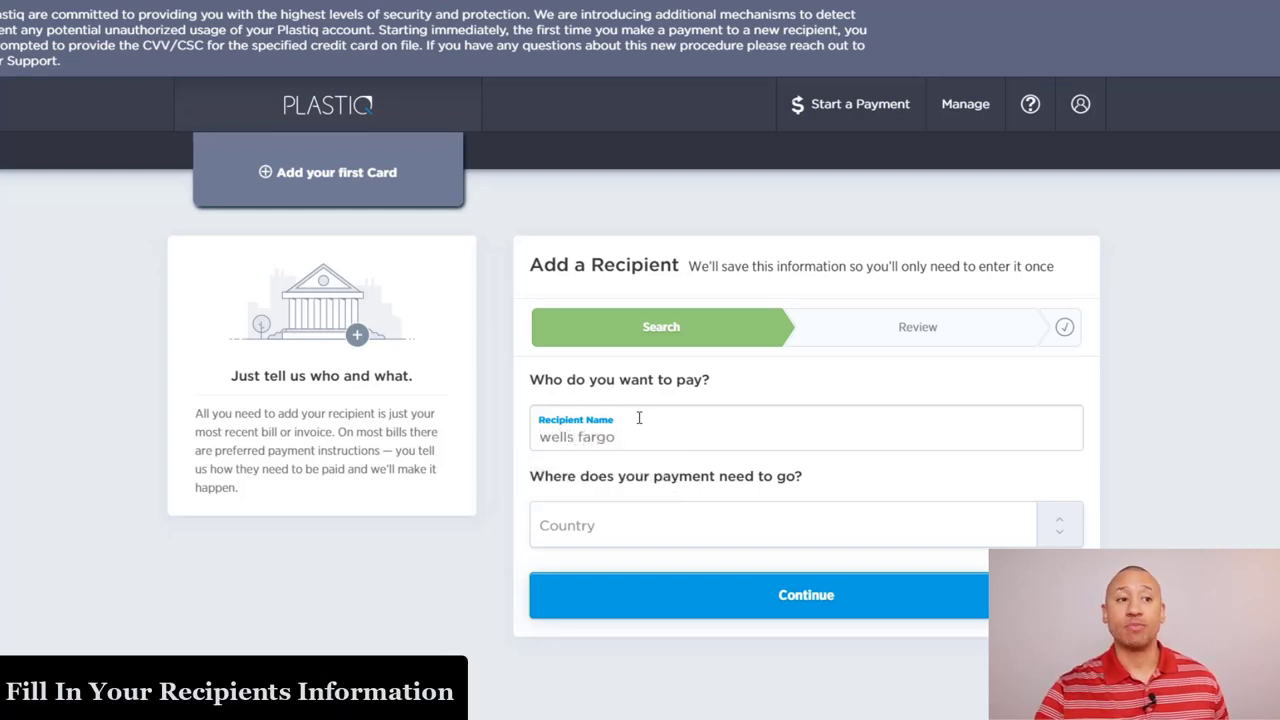
Step: Set the recipient country to United States and search for matching businesses
left_click(707, 538)
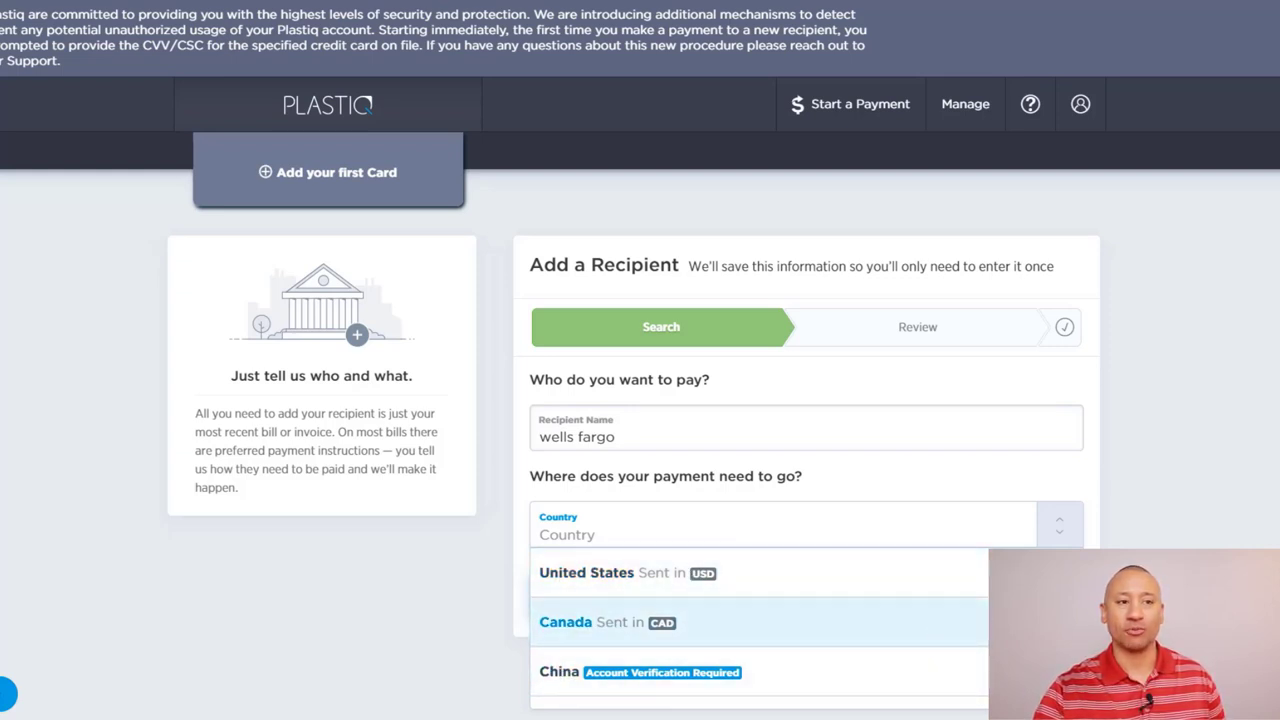
scroll(760, 630, "down", 3)
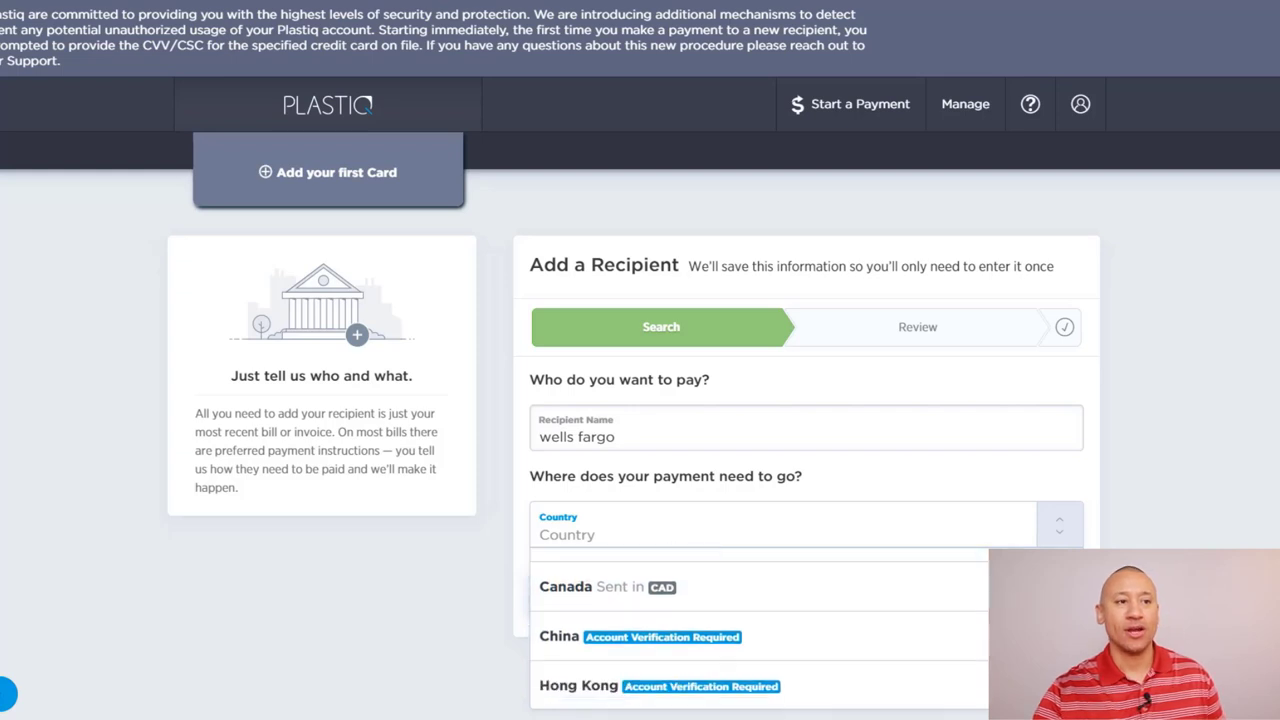
scroll(760, 630, "down", 5)
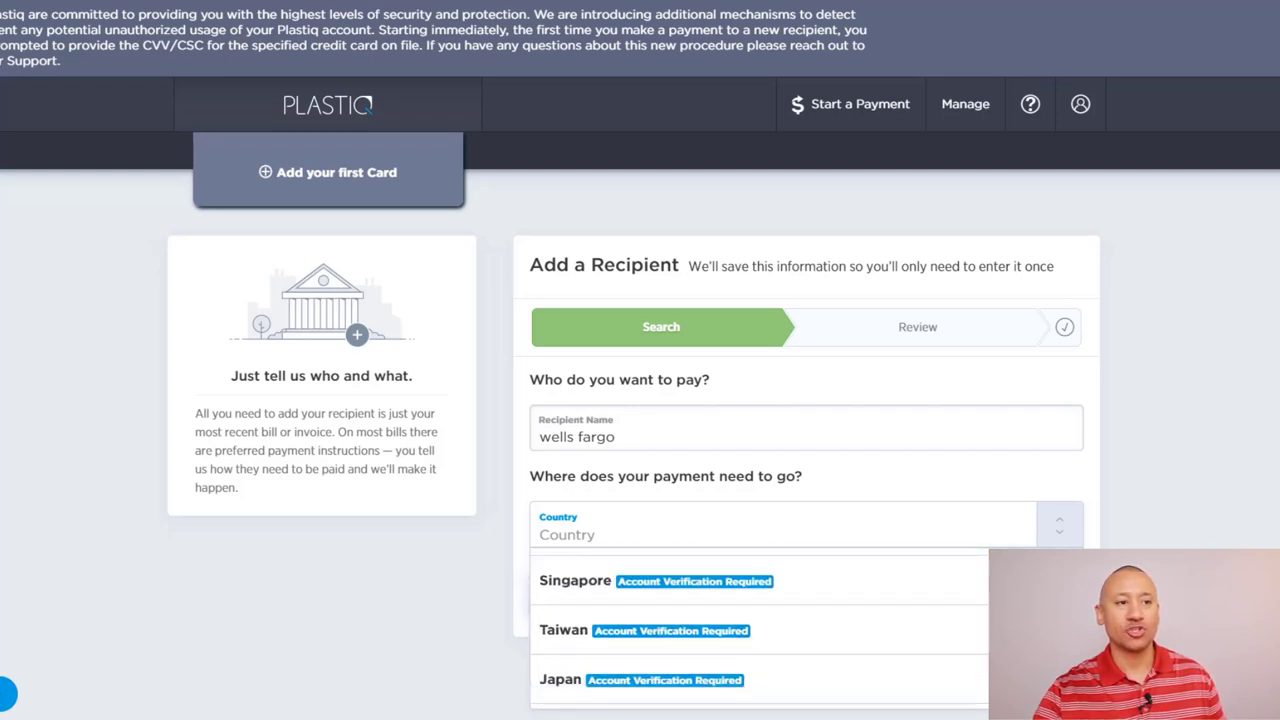
scroll(760, 630, "down", 10)
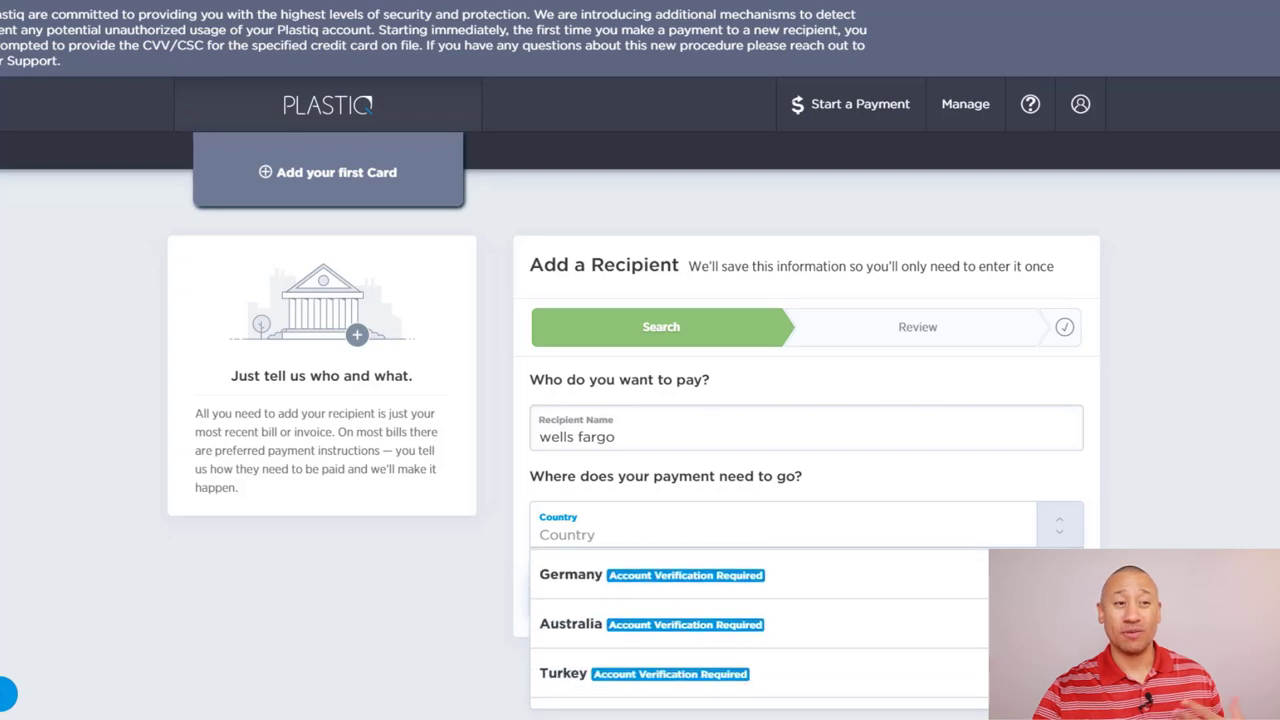
scroll(760, 630, "down", 6)
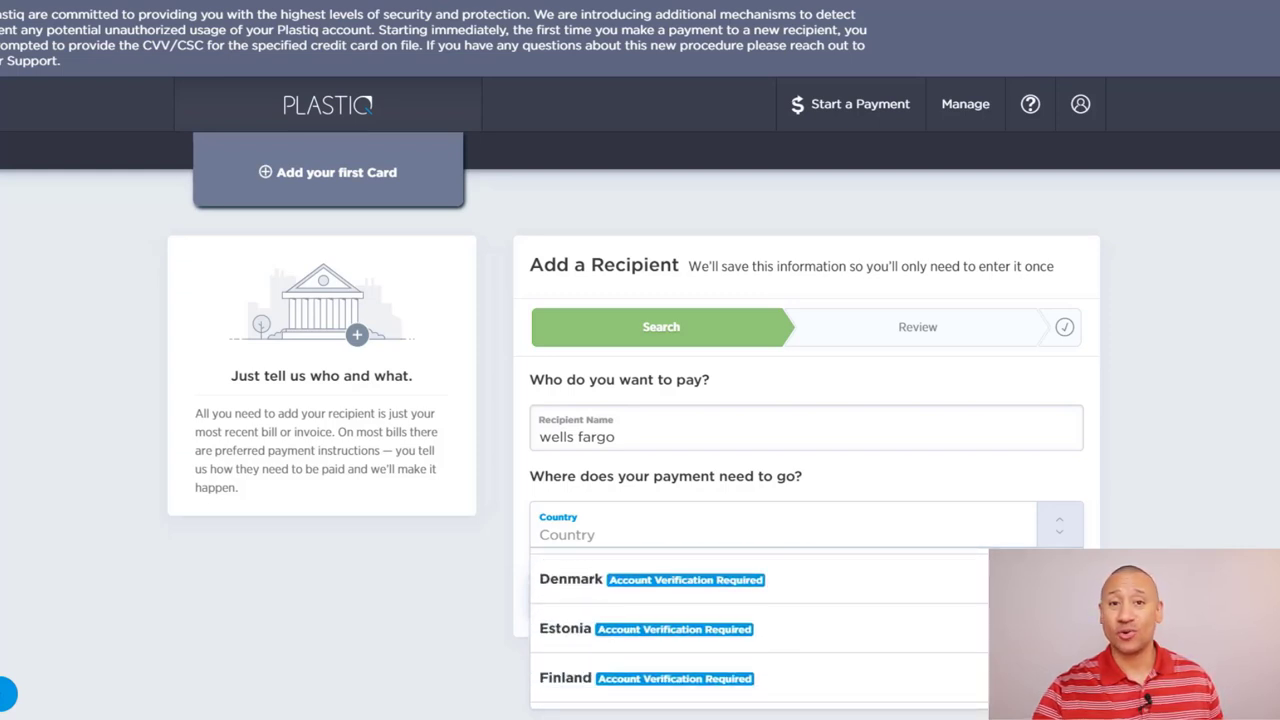
scroll(760, 630, "down", 10)
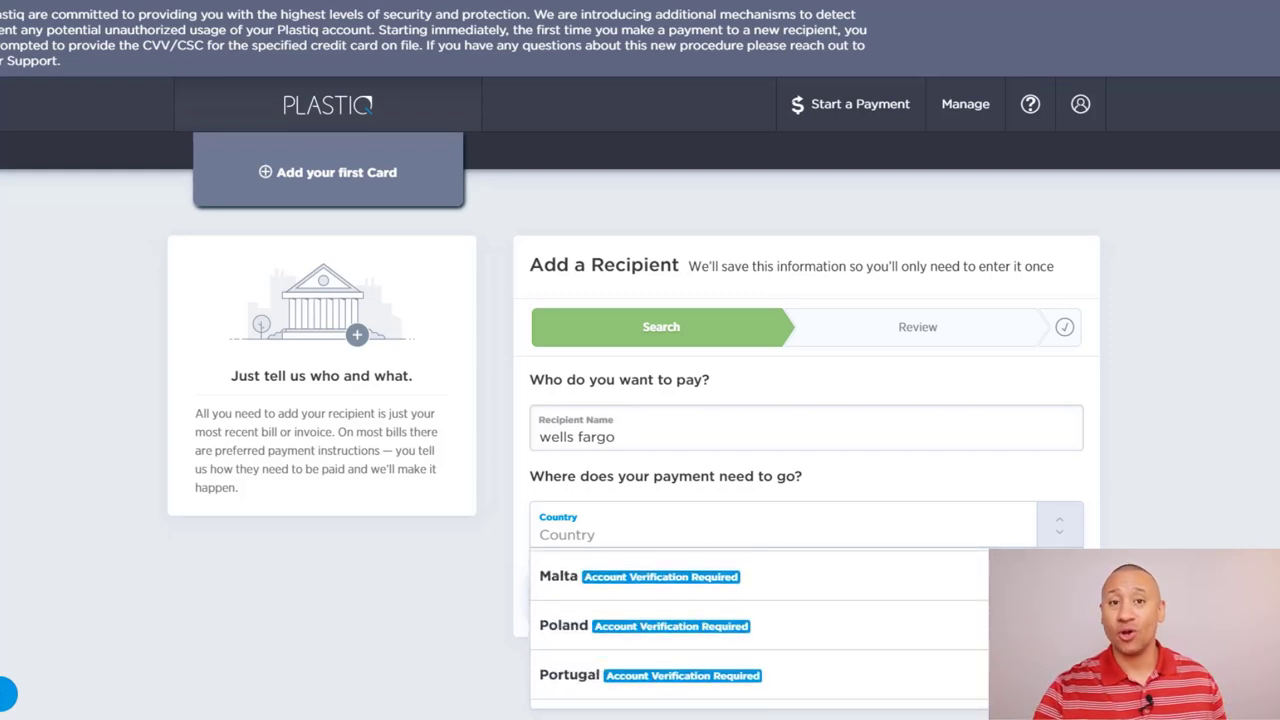
scroll(760, 630, "down", 1)
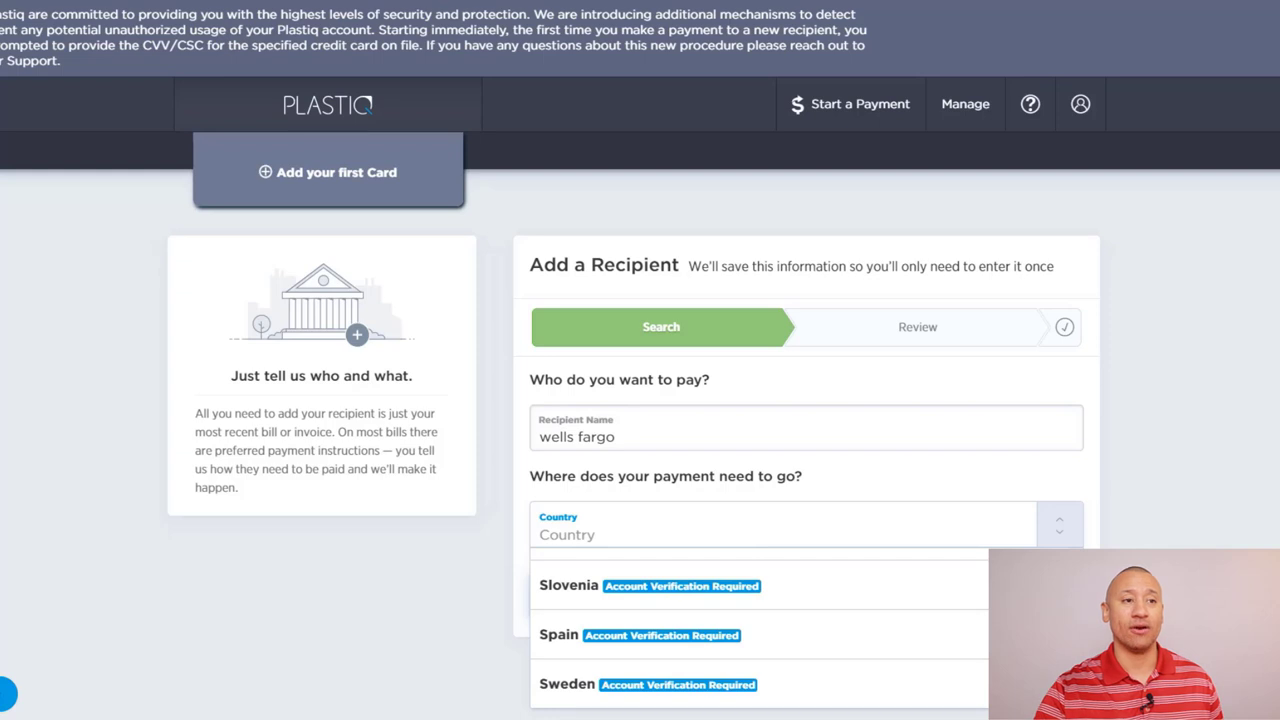
scroll(760, 630, "up", 15)
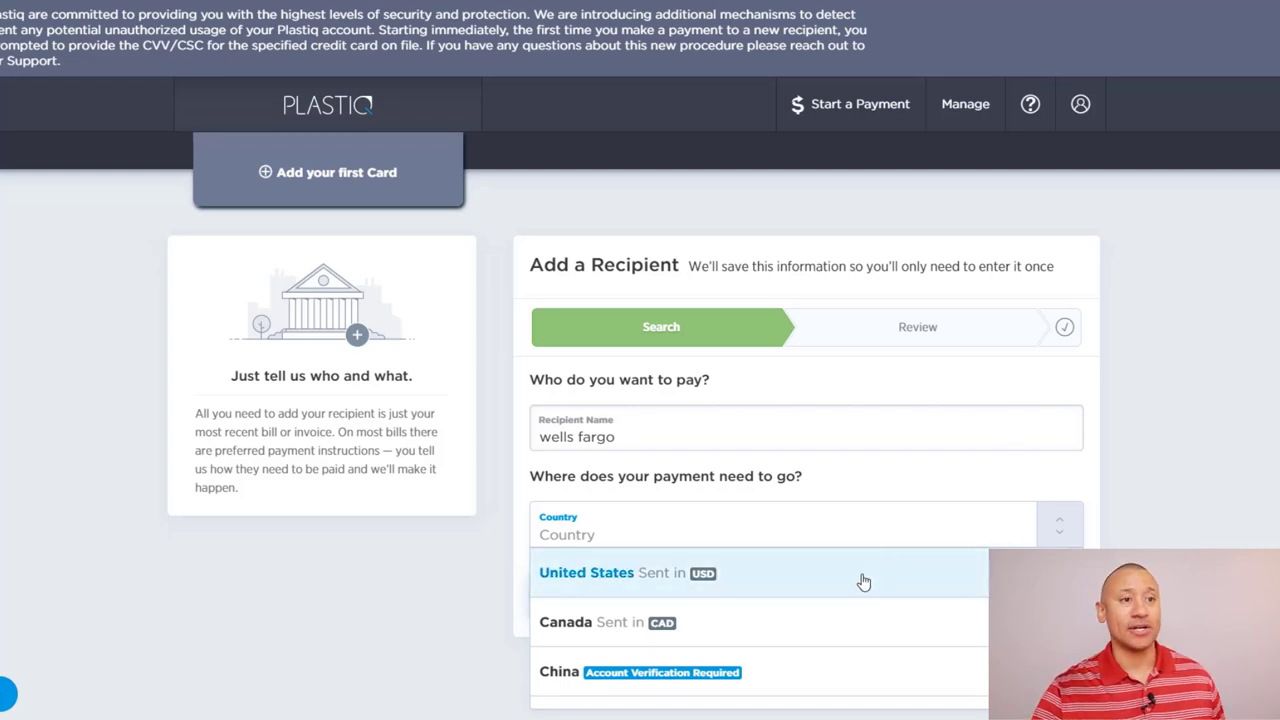
left_click(760, 590)
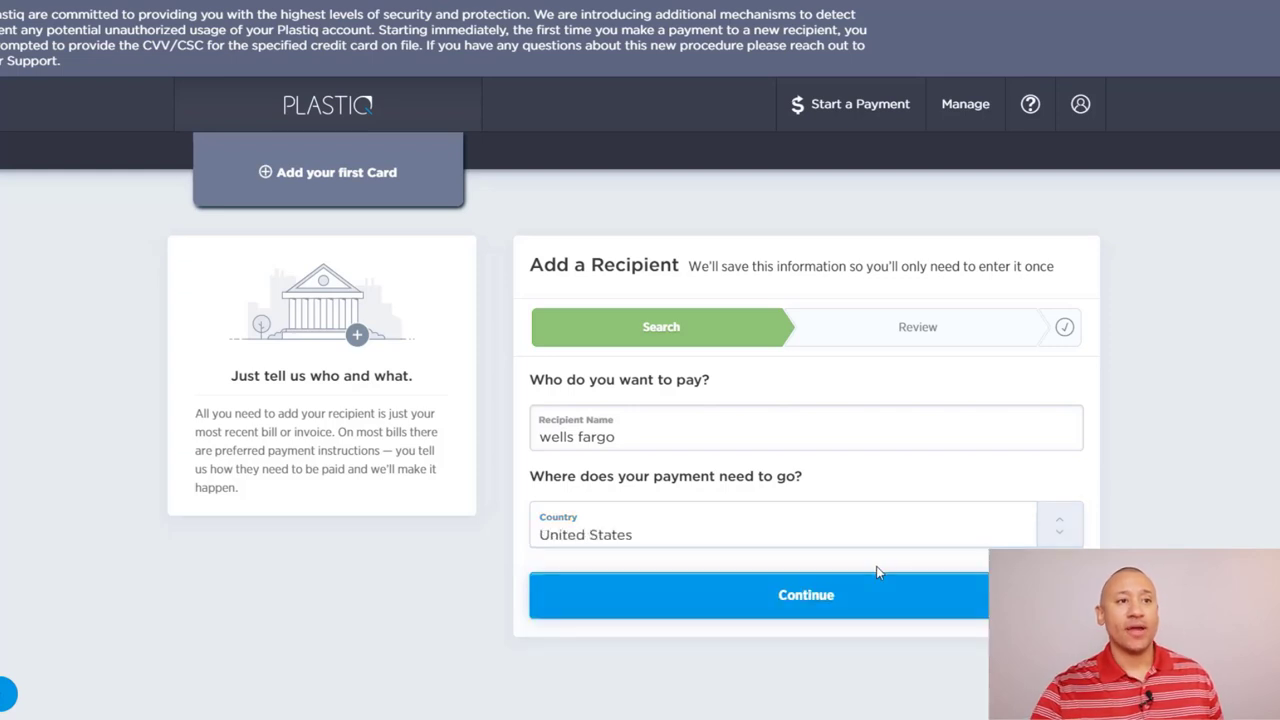
left_click(832, 605)
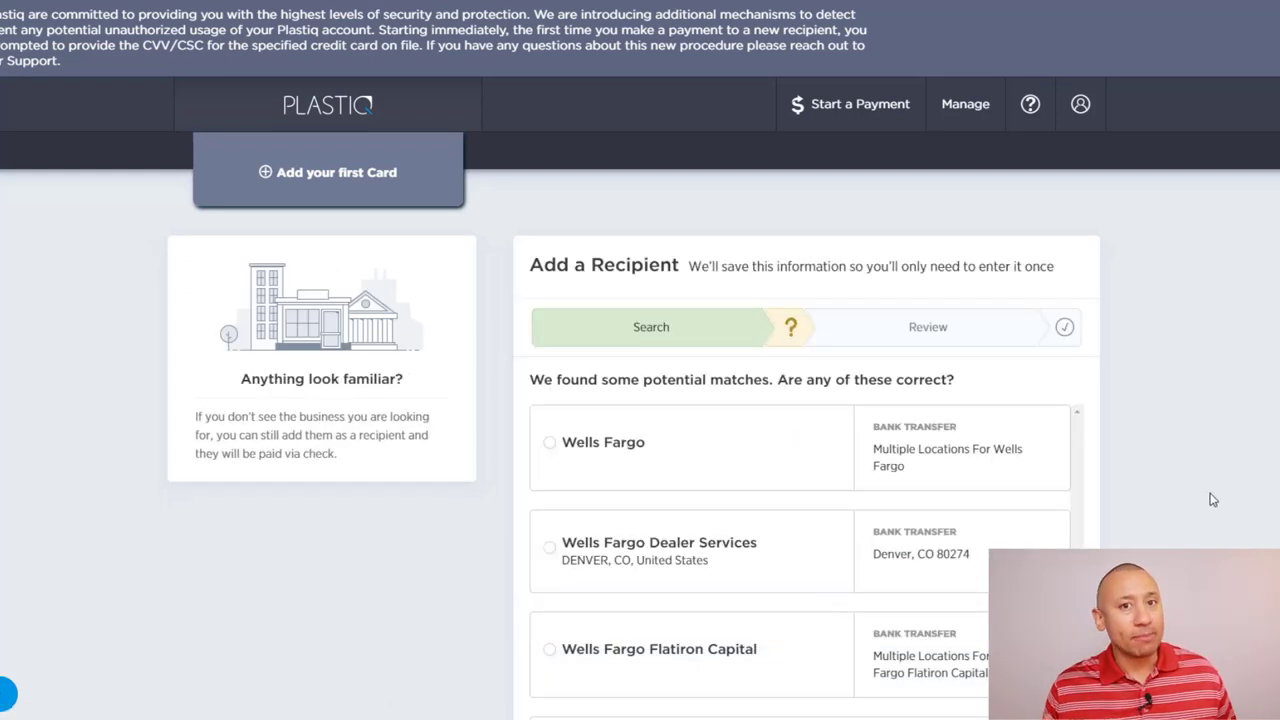
Step: Select the main Wells Fargo match and continue to the Delivery step
scroll(1220, 510, "down", 1)
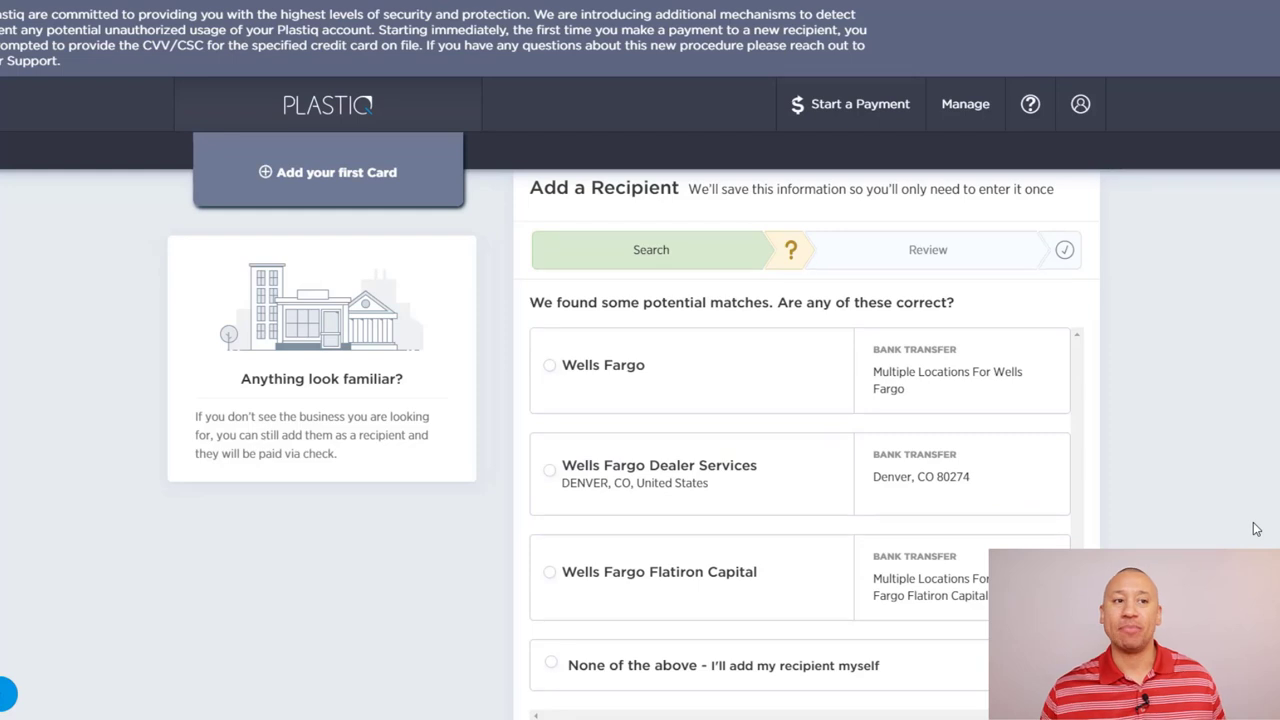
left_click(592, 366)
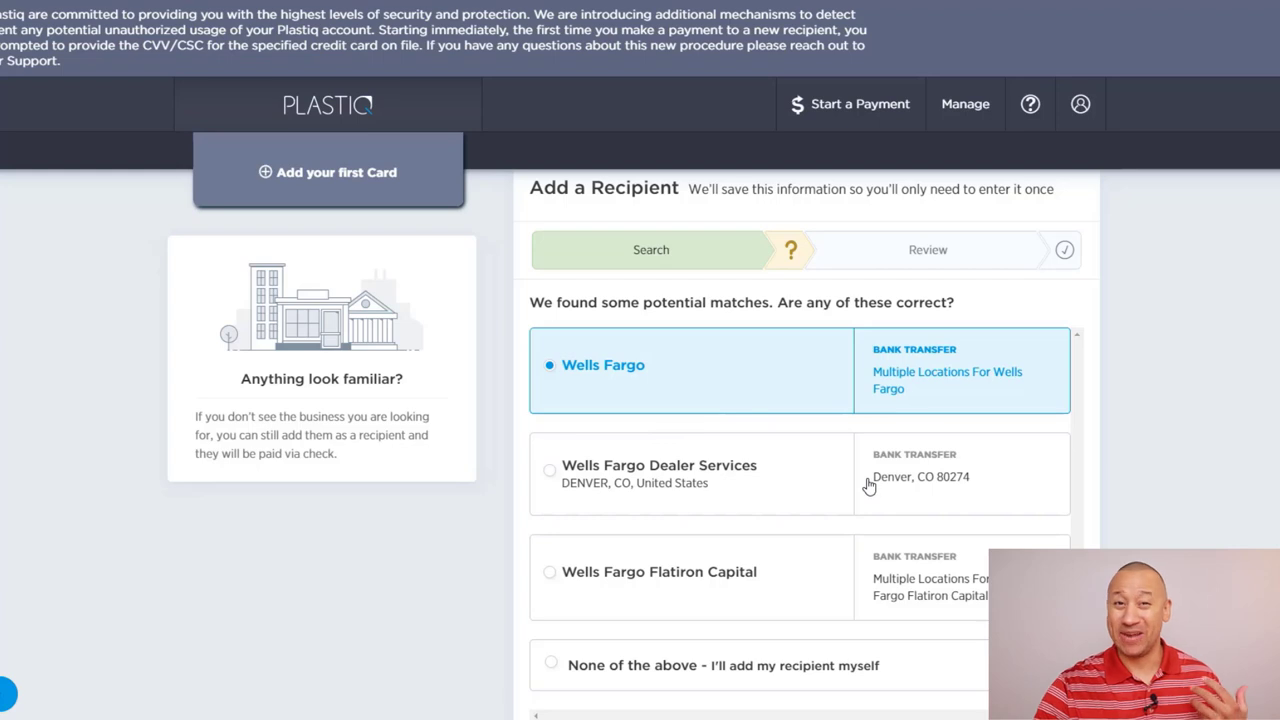
scroll(1106, 482, "down", 1)
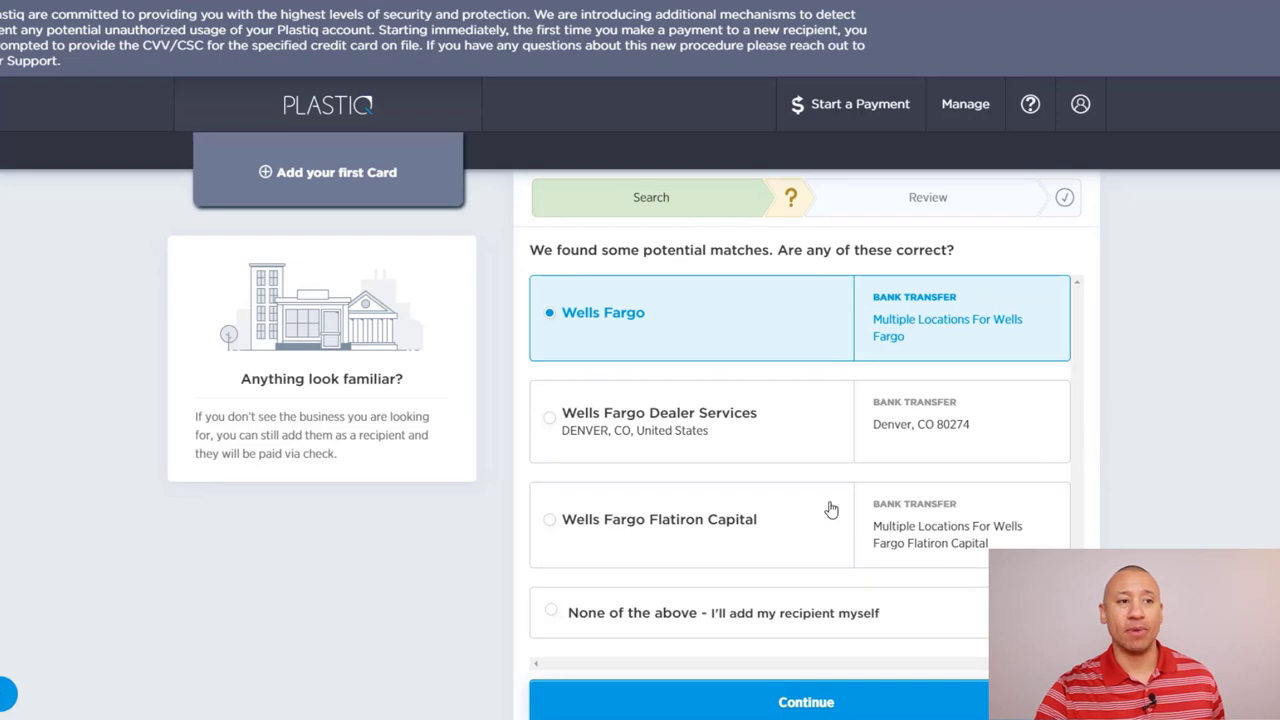
left_click(600, 616)
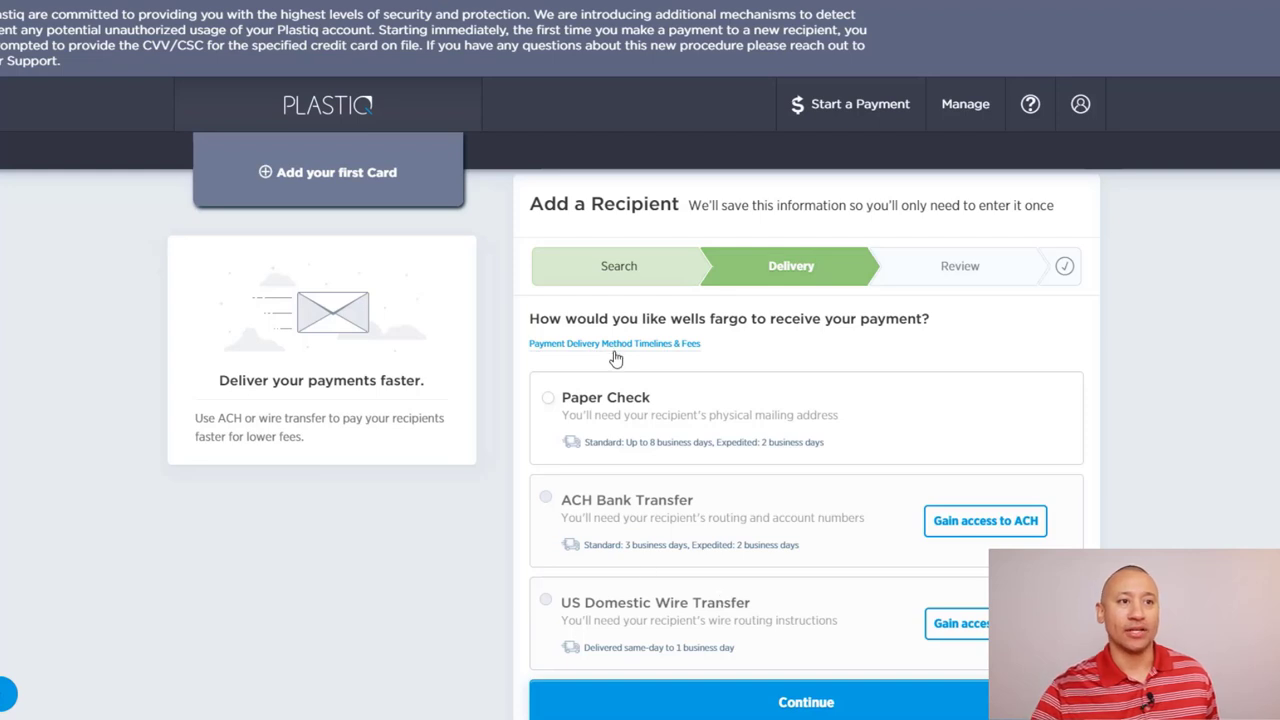
Step: Choose Paper Check delivery for wells fargo and continue to the Address step
left_click(593, 404)
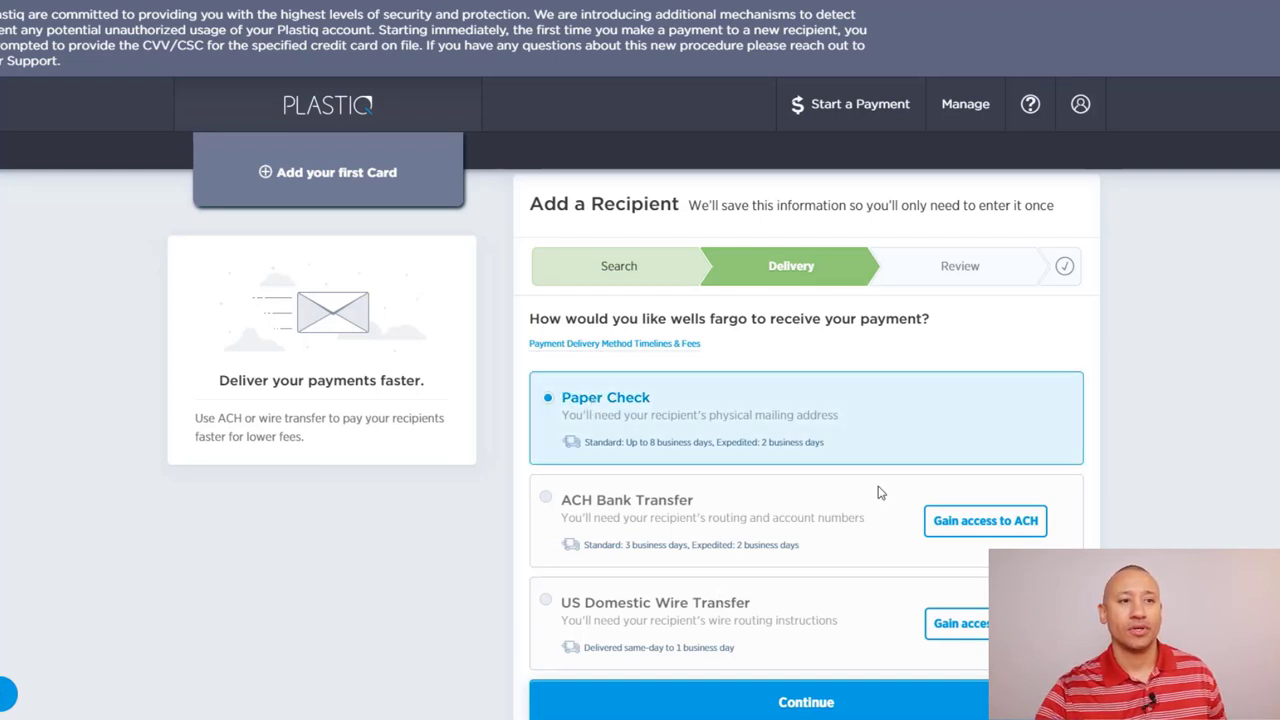
left_click(790, 696)
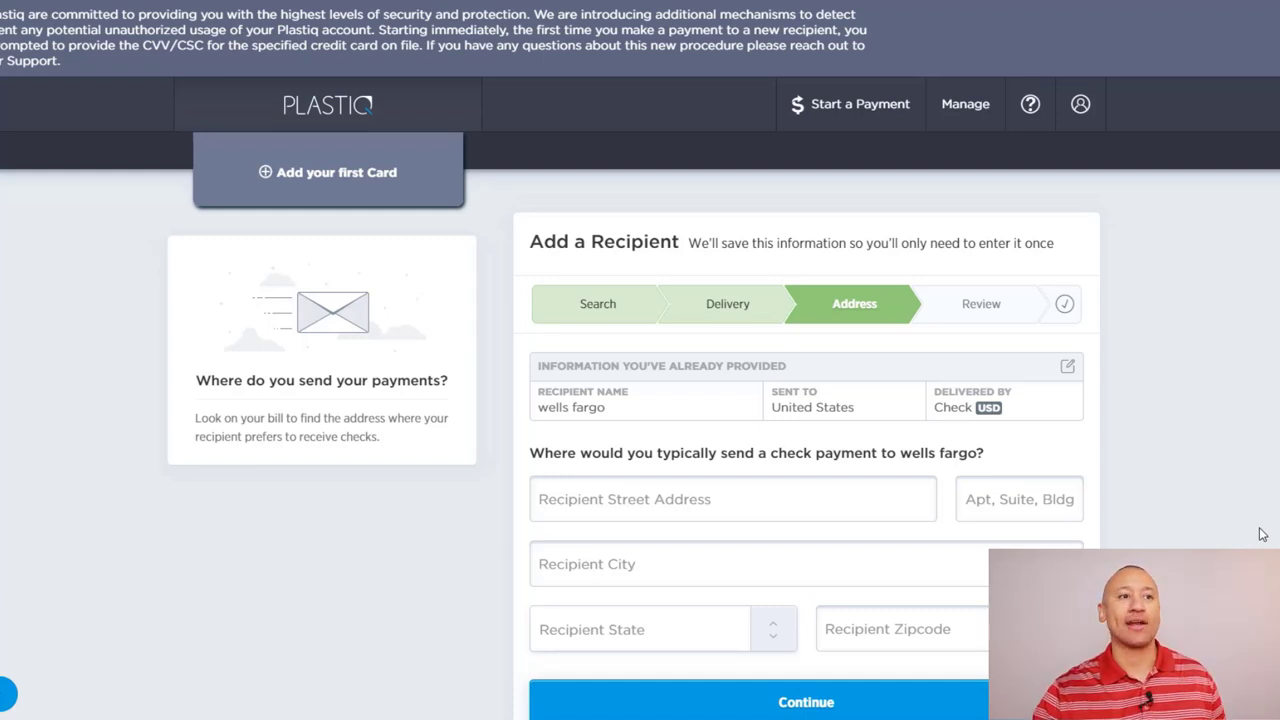
Step: Enter street address '1111 test street' and city 'test' for the recipient
left_click(605, 500)
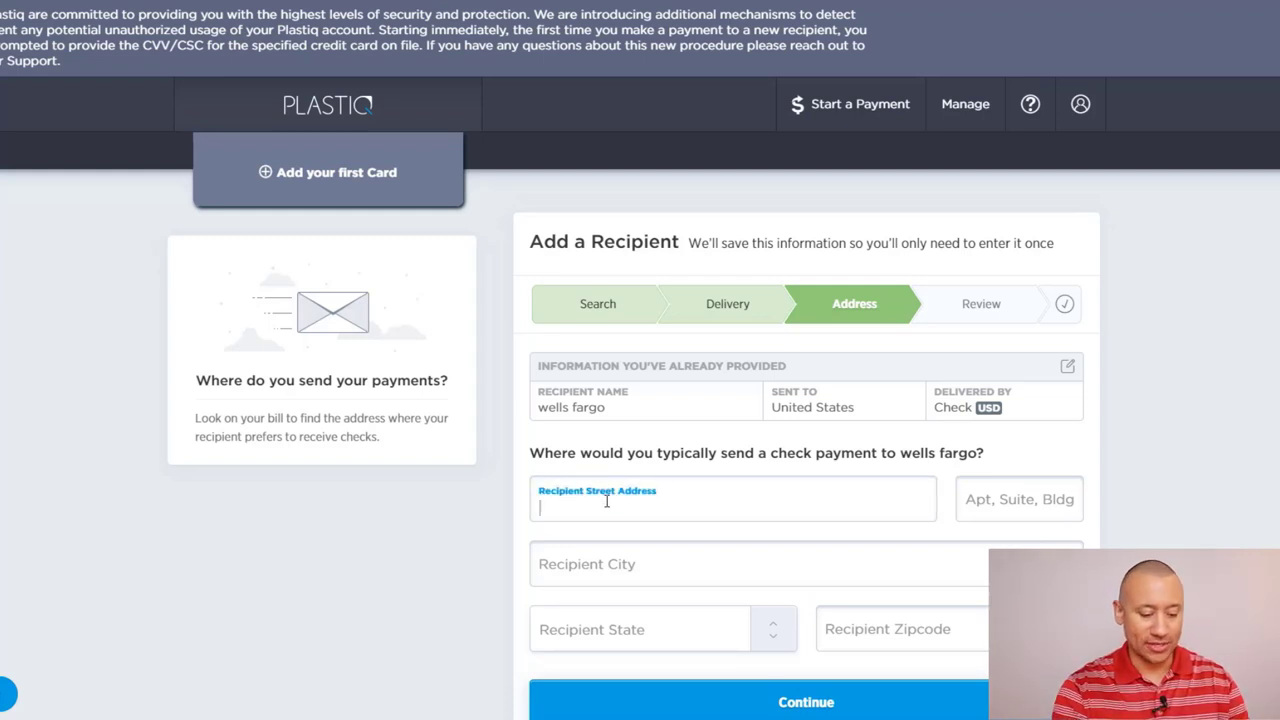
type("111")
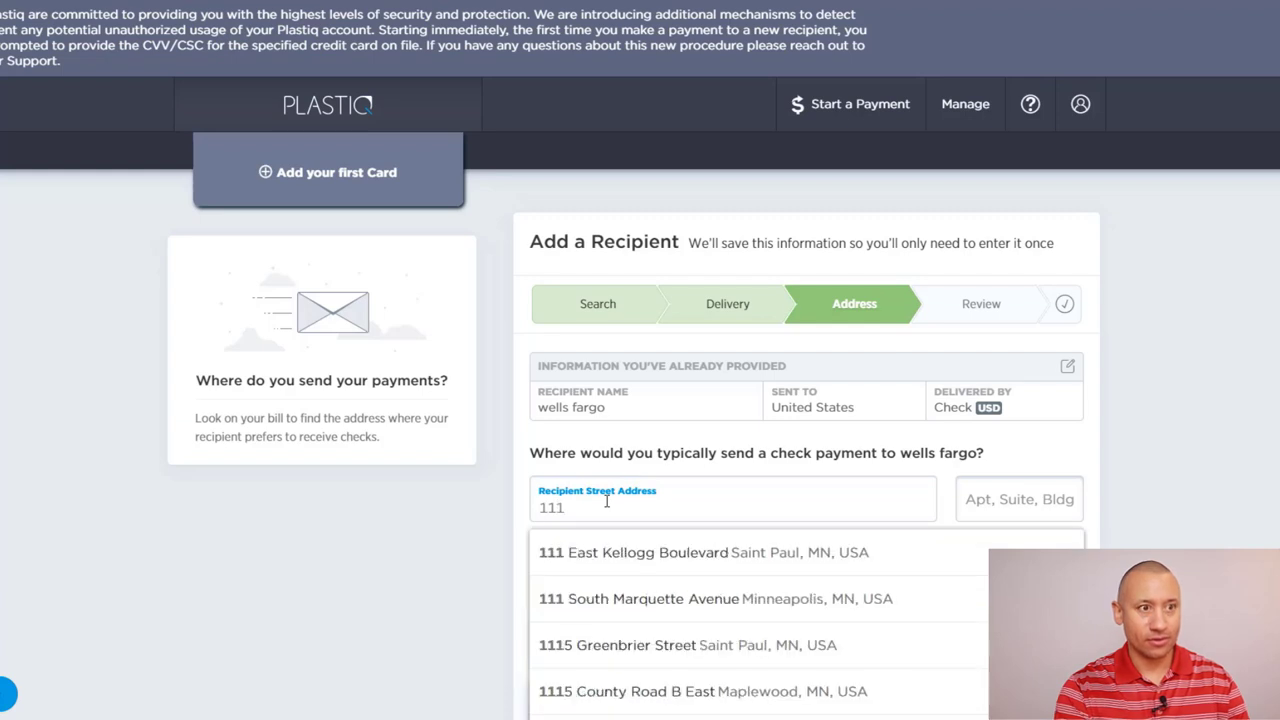
type("1 test strees")
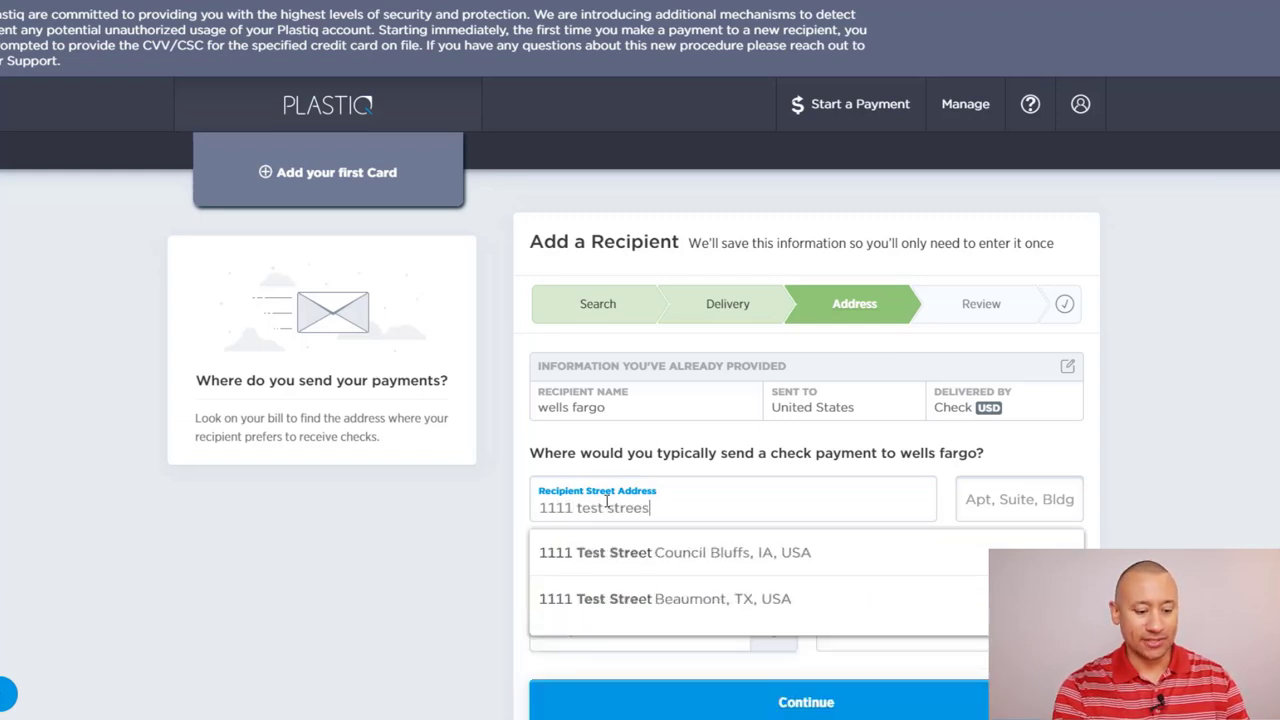
key("BackSpace")
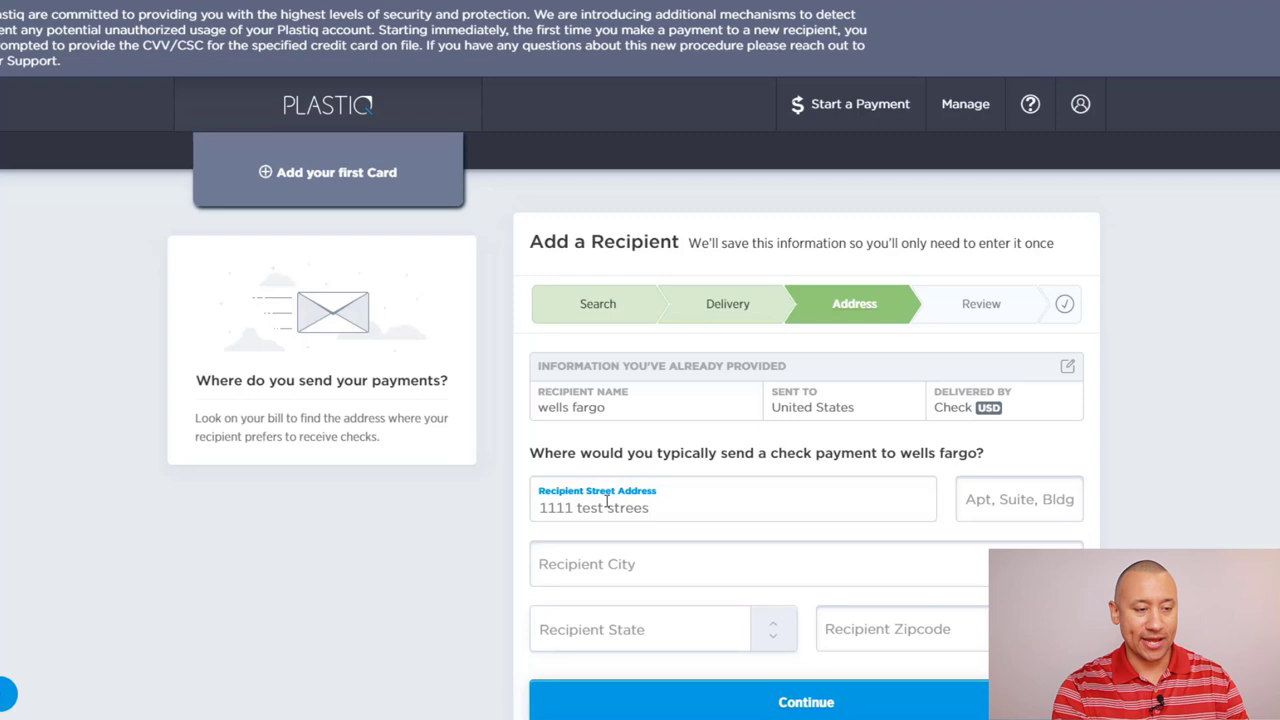
type("t")
key("Tab")
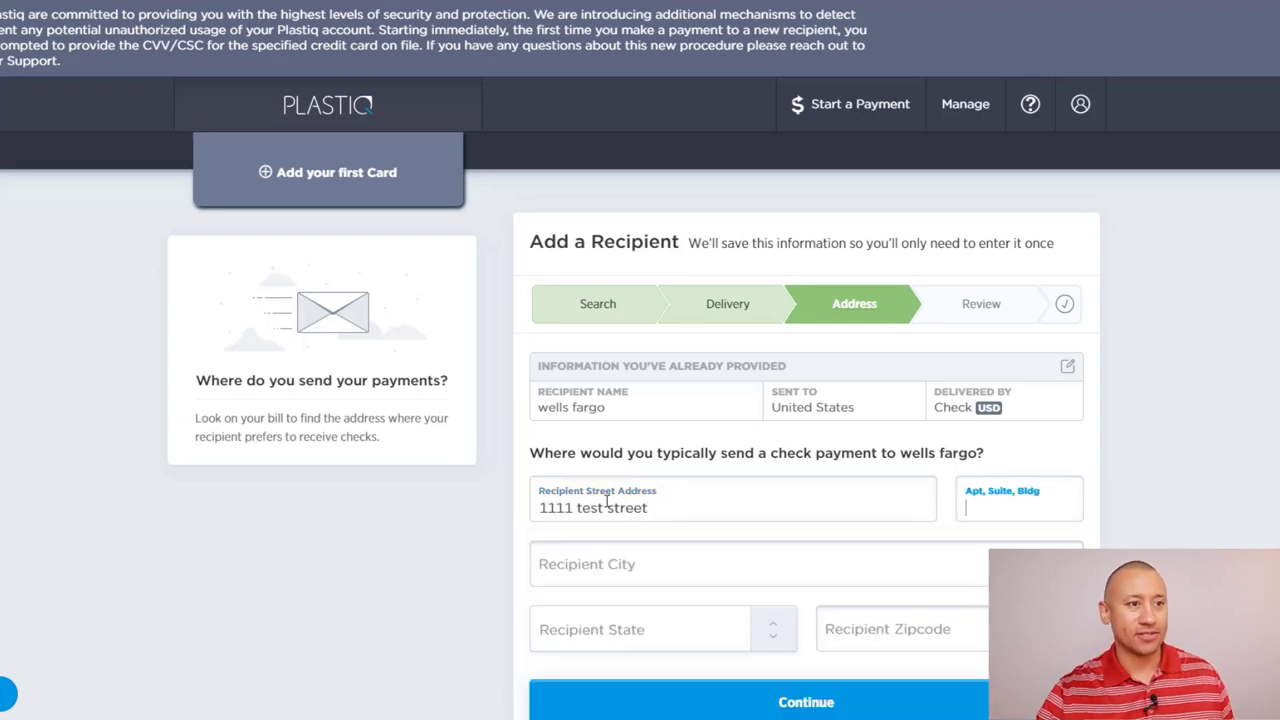
key("Tab")
type("test")
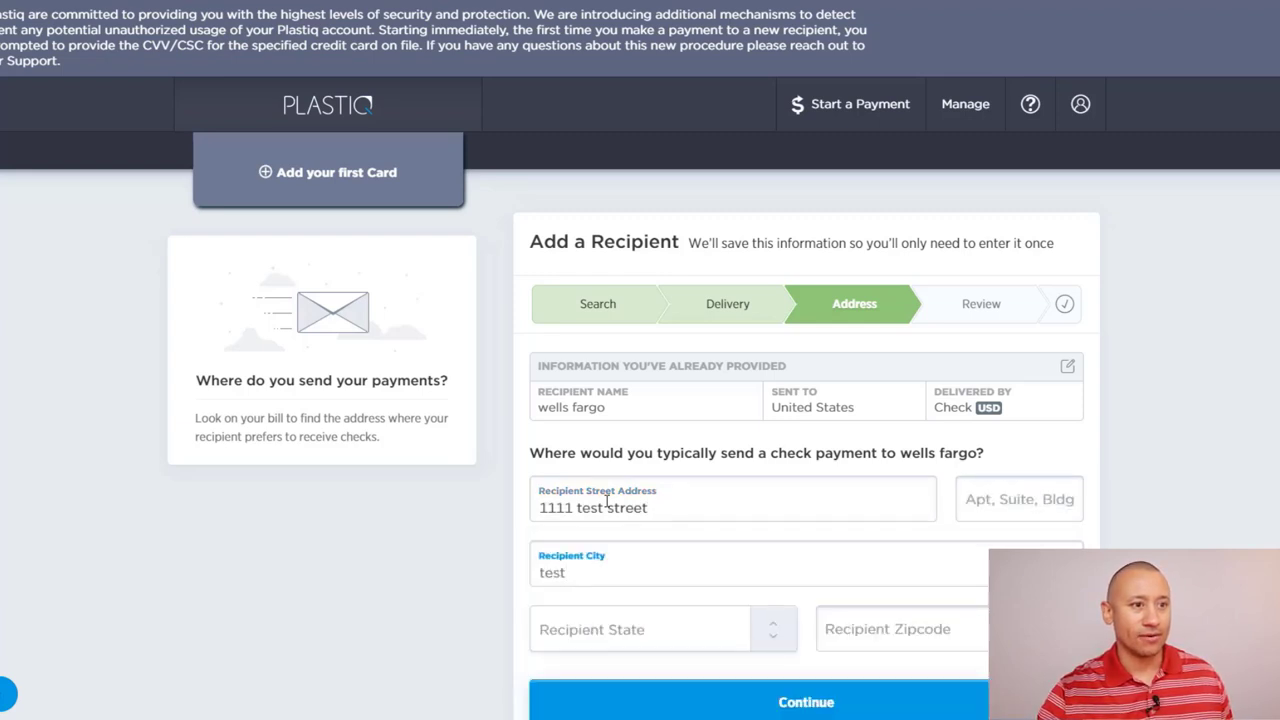
key("Tab")
Step: Choose state MN - Minnesota, zip 55121, and submit the address despite the warning
scroll(650, 647, "down", 10)
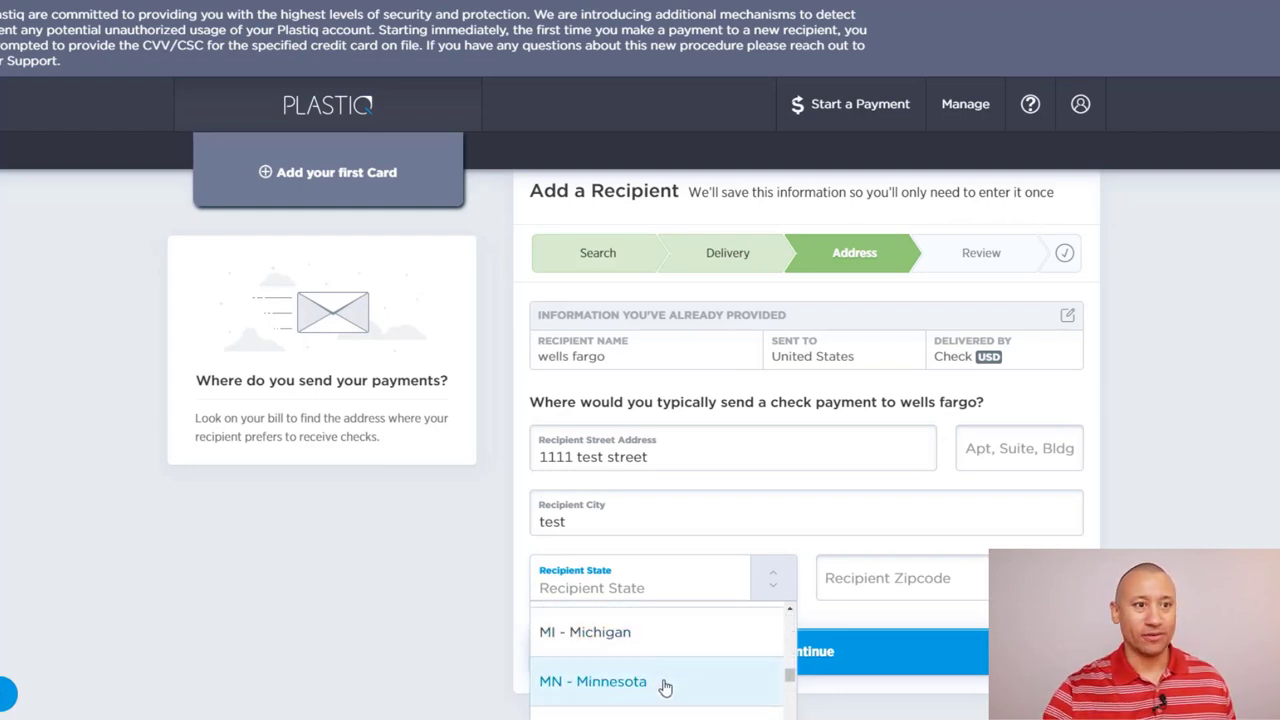
left_click(663, 678)
left_click(907, 617)
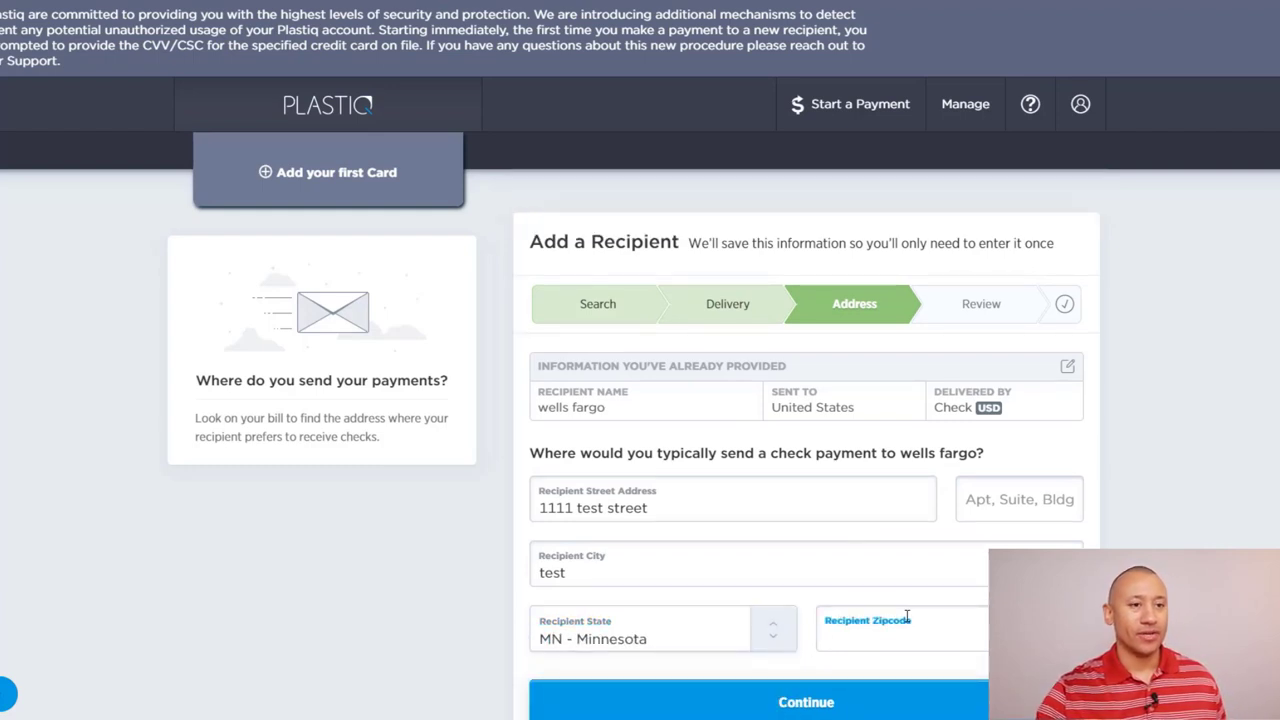
type("55121")
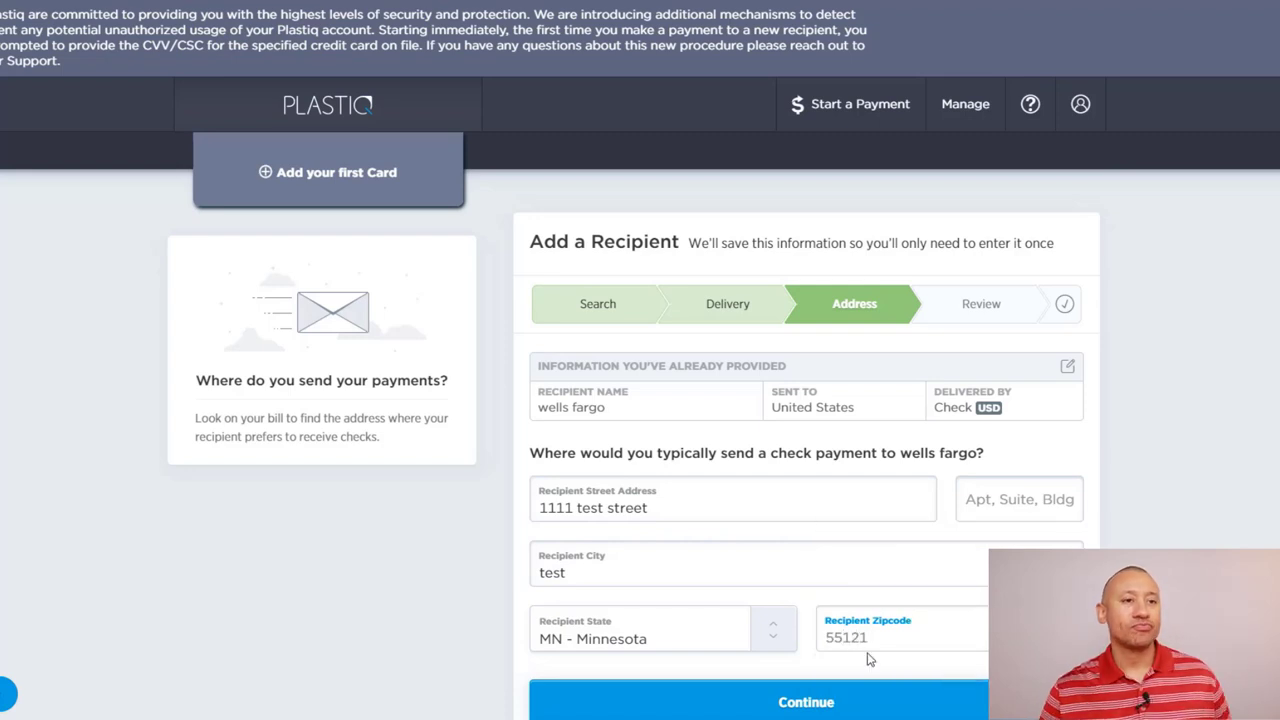
left_click(840, 705)
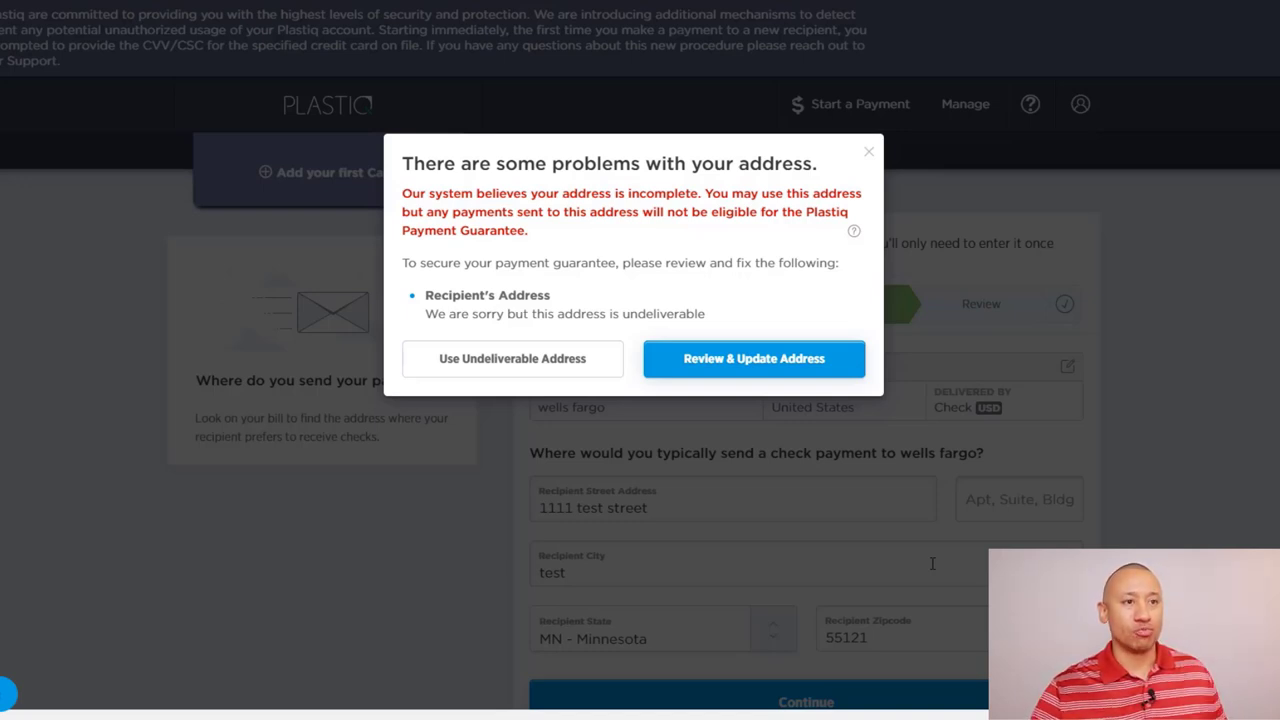
left_click(580, 368)
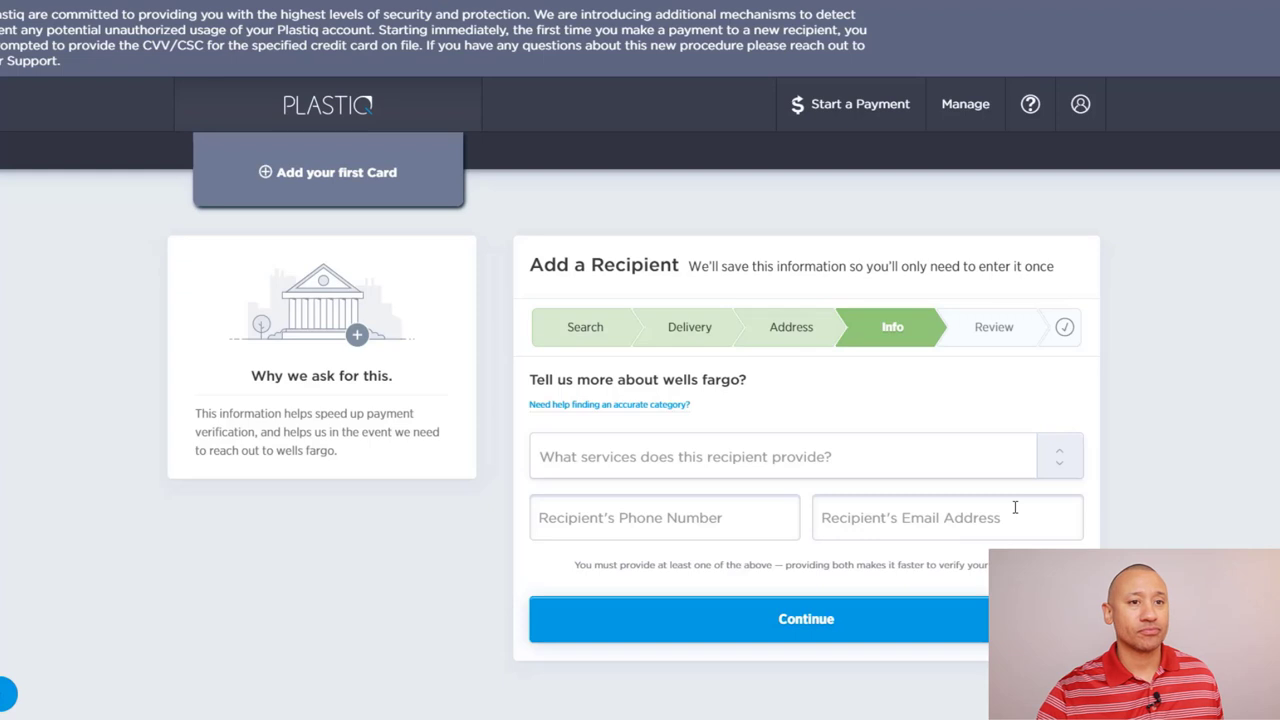
Step: Set the recipient's service category to Mortgage & HELOC
left_click(811, 464)
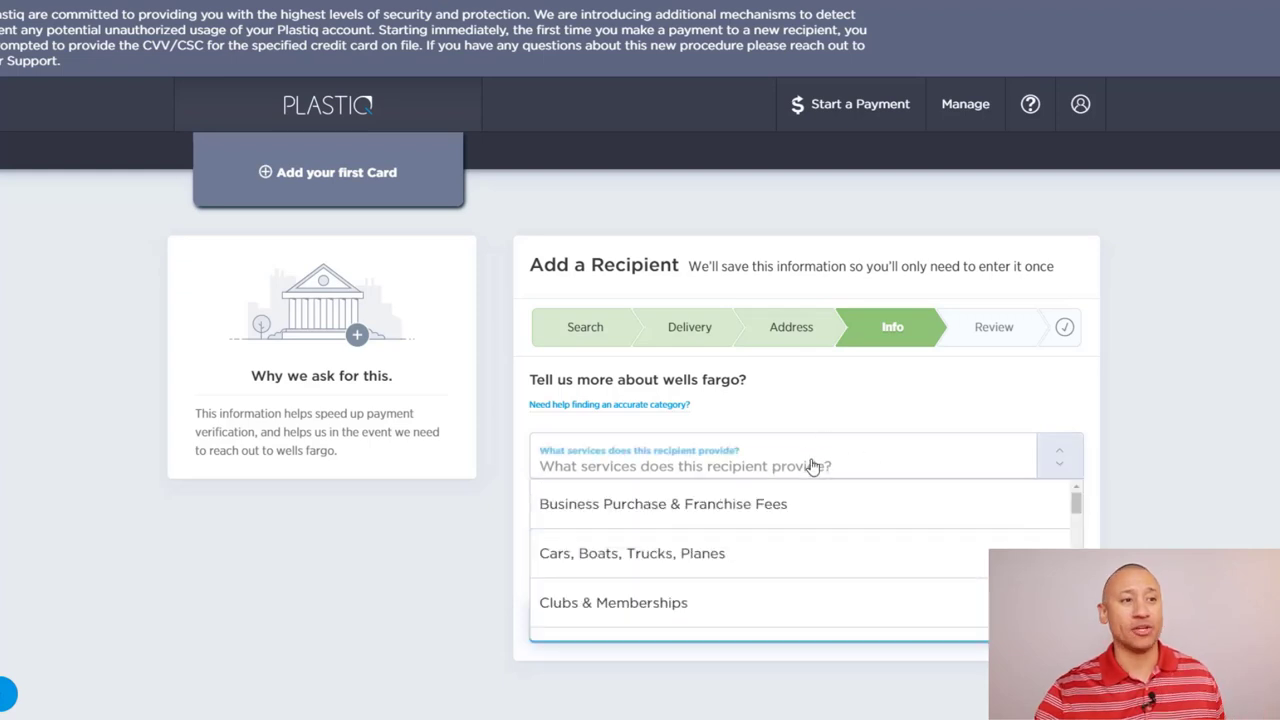
scroll(703, 571, "down", 3)
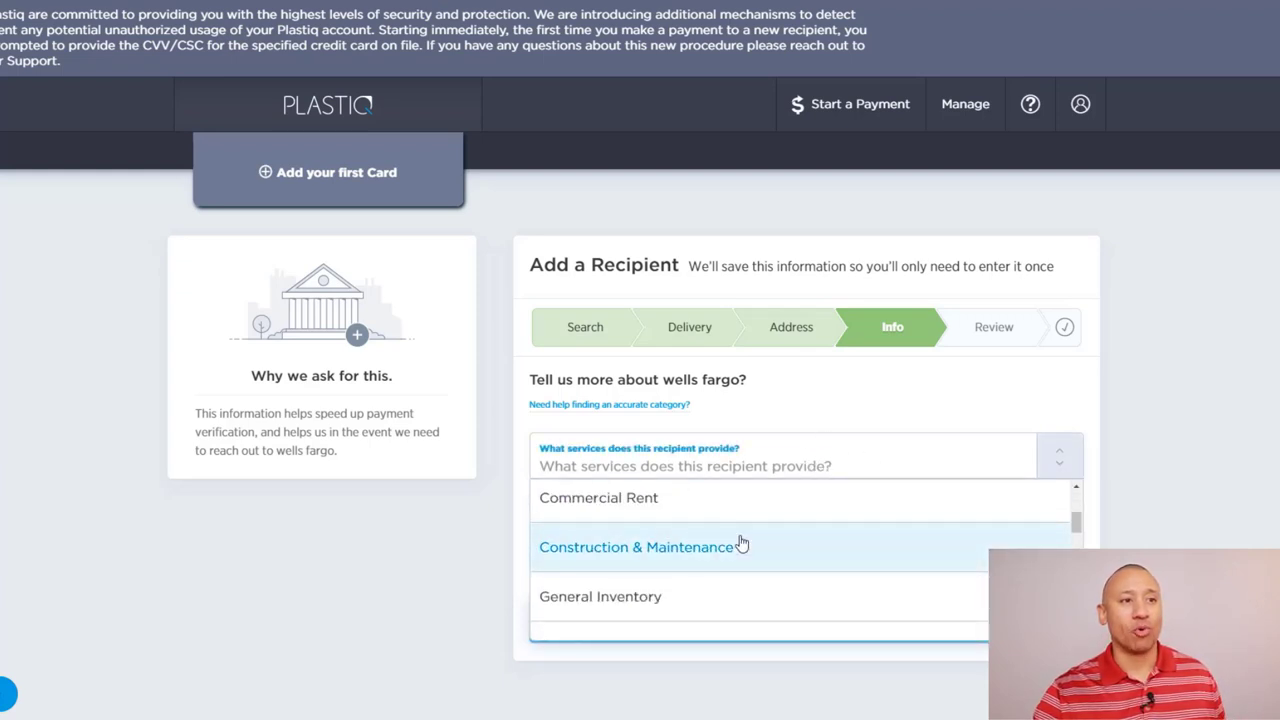
scroll(741, 543, "down", 4)
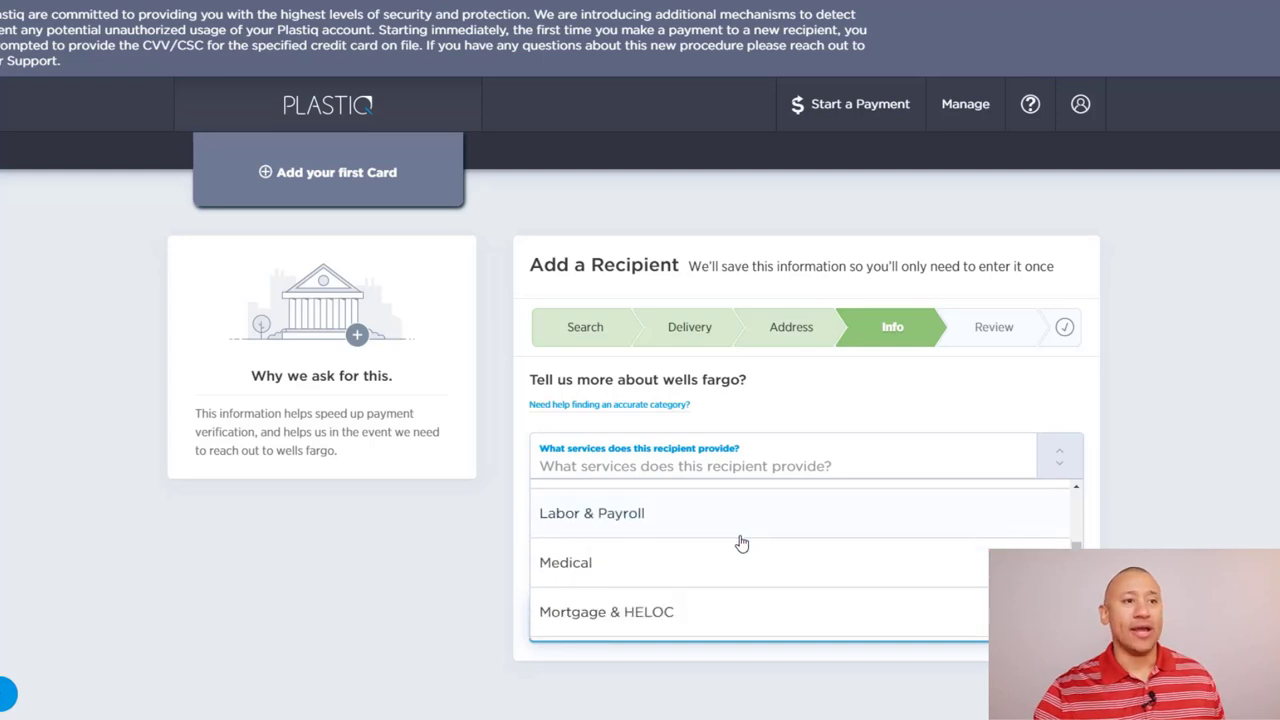
scroll(741, 543, "down", 3)
scroll(735, 541, "up", 2)
left_click(734, 537)
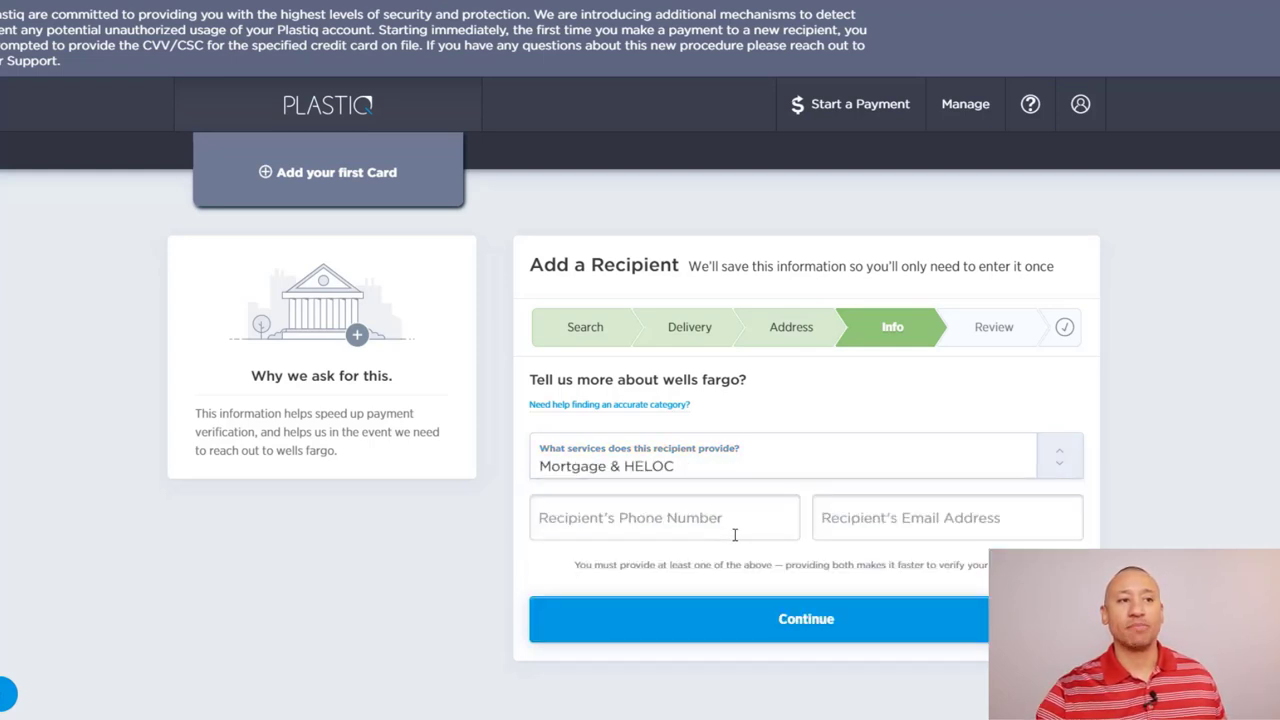
Step: Fill in the recipient's phone number and email address
left_click(743, 523)
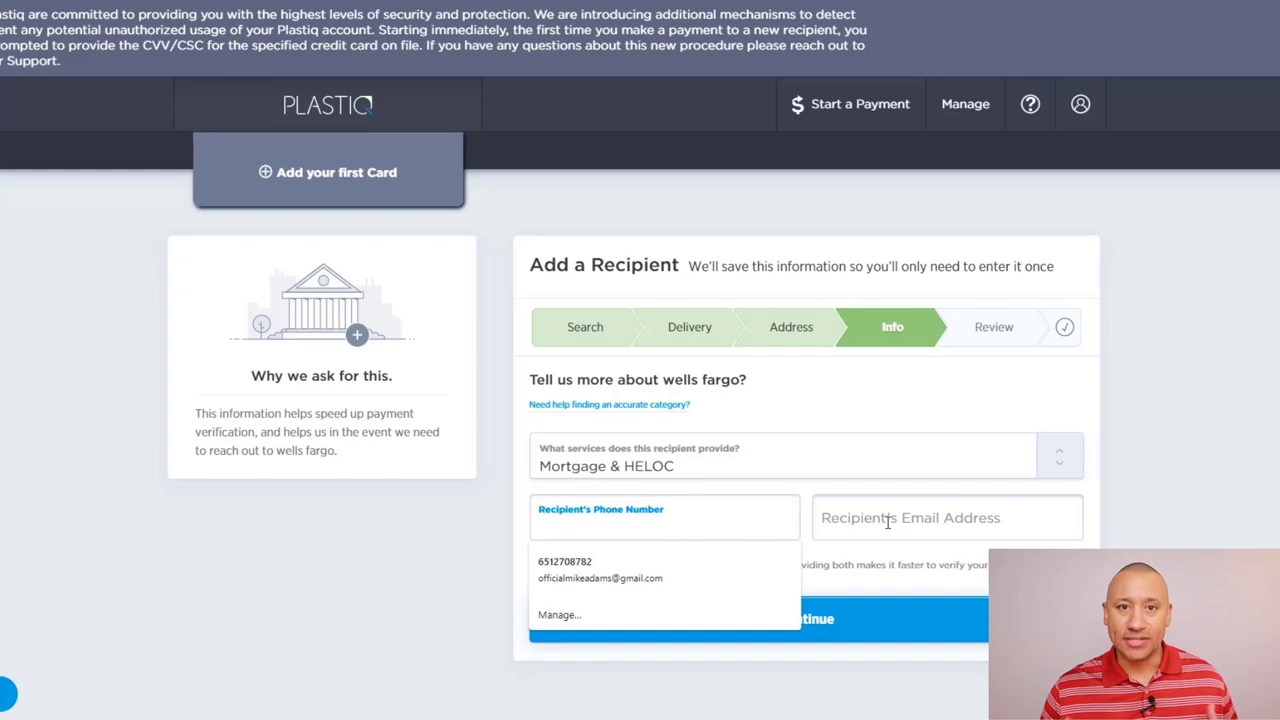
left_click(529, 492)
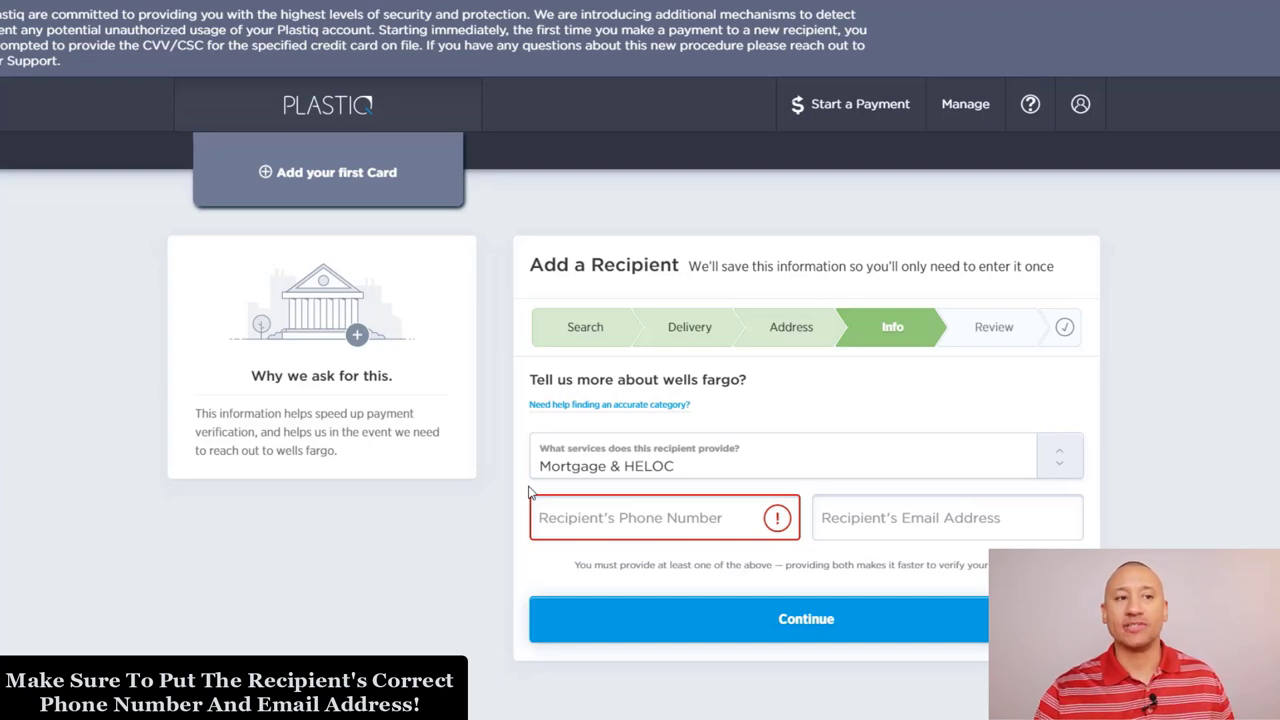
left_click(620, 525)
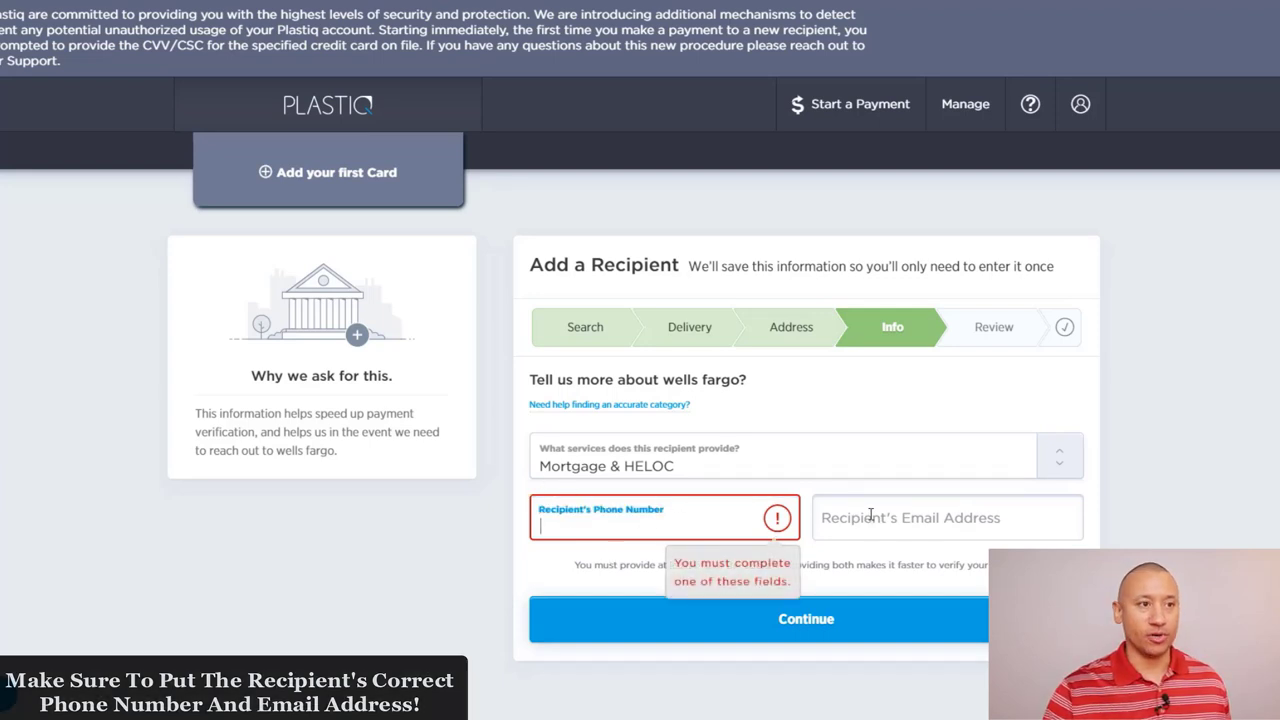
left_click(870, 515)
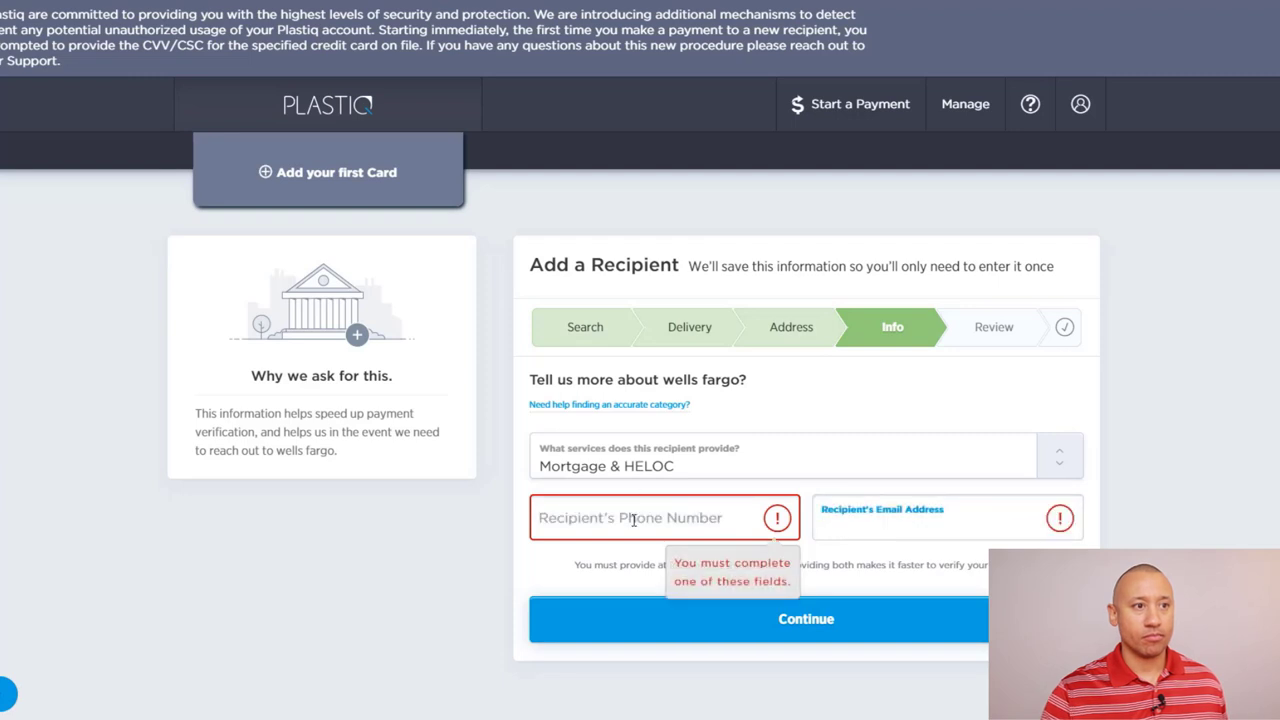
left_click(633, 520)
type("111")
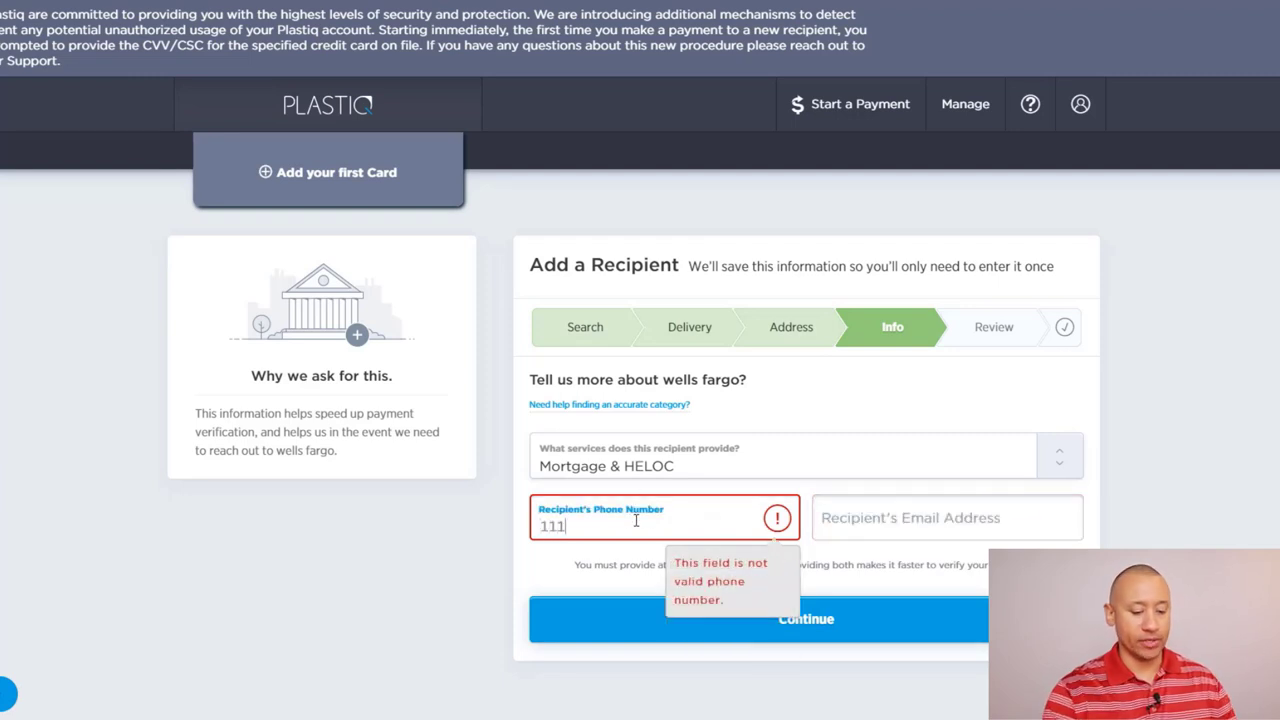
type("2221245")
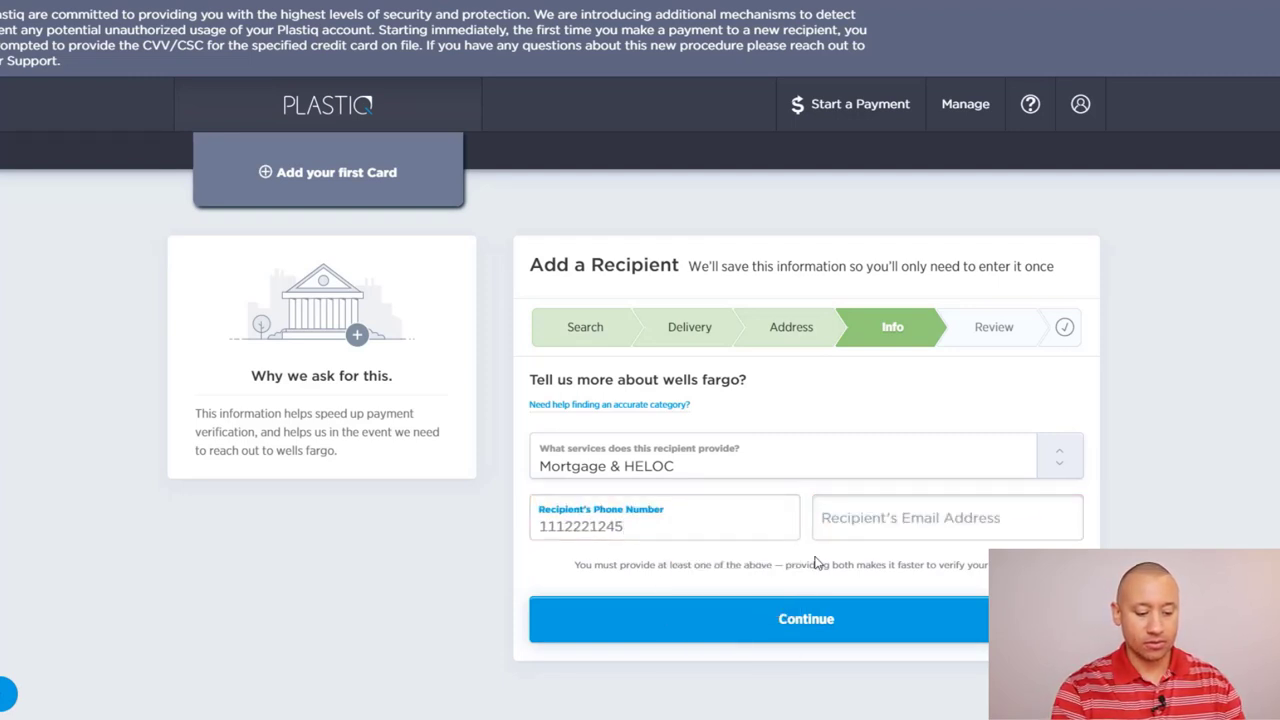
left_click(895, 520)
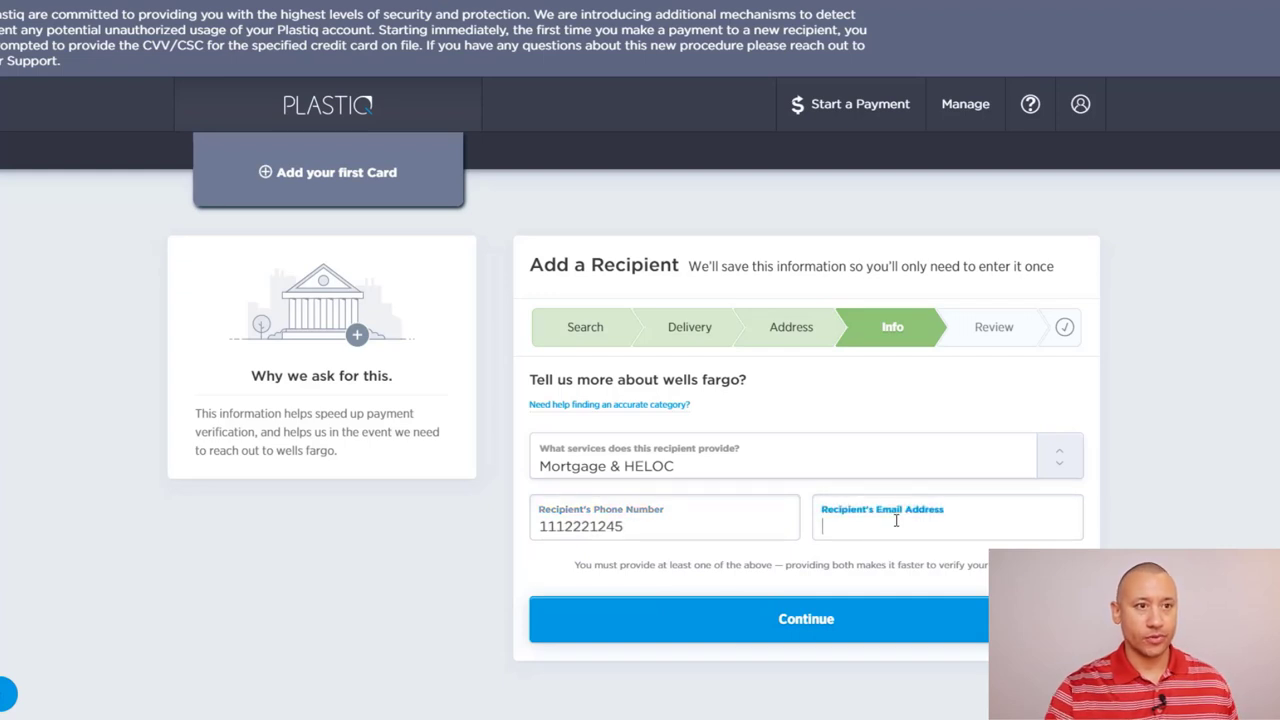
type("test@te")
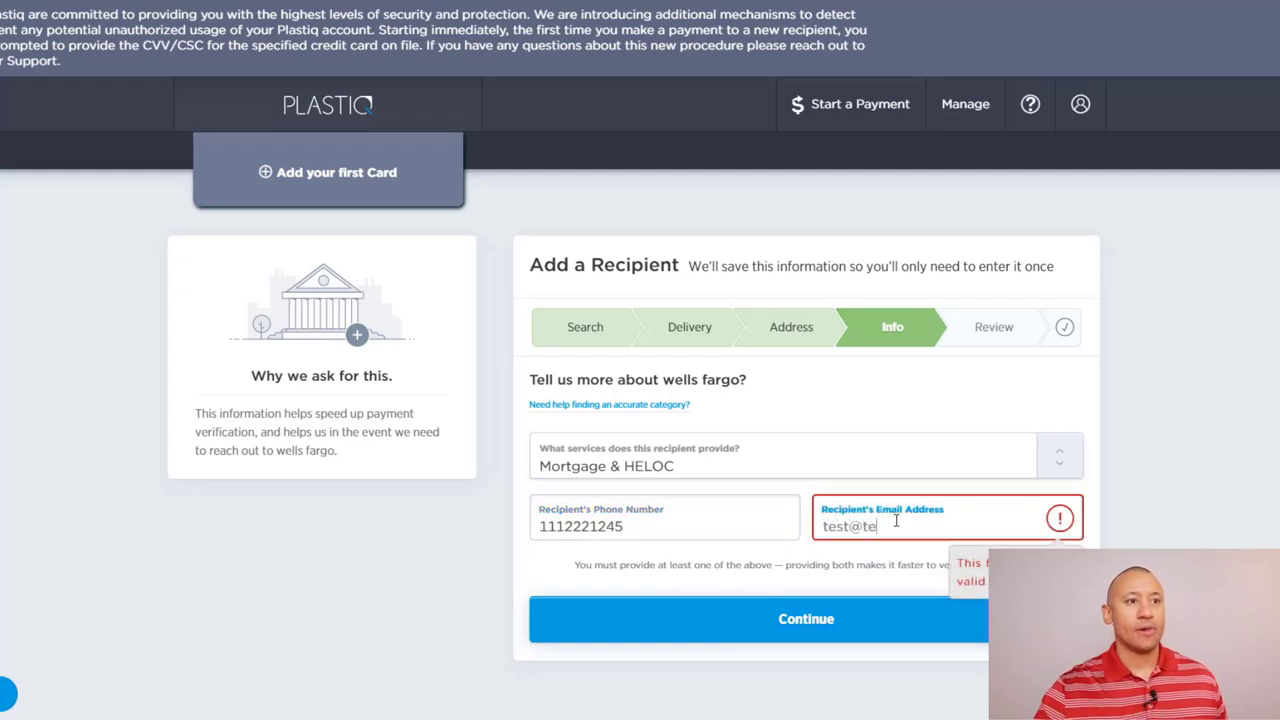
type("st.com")
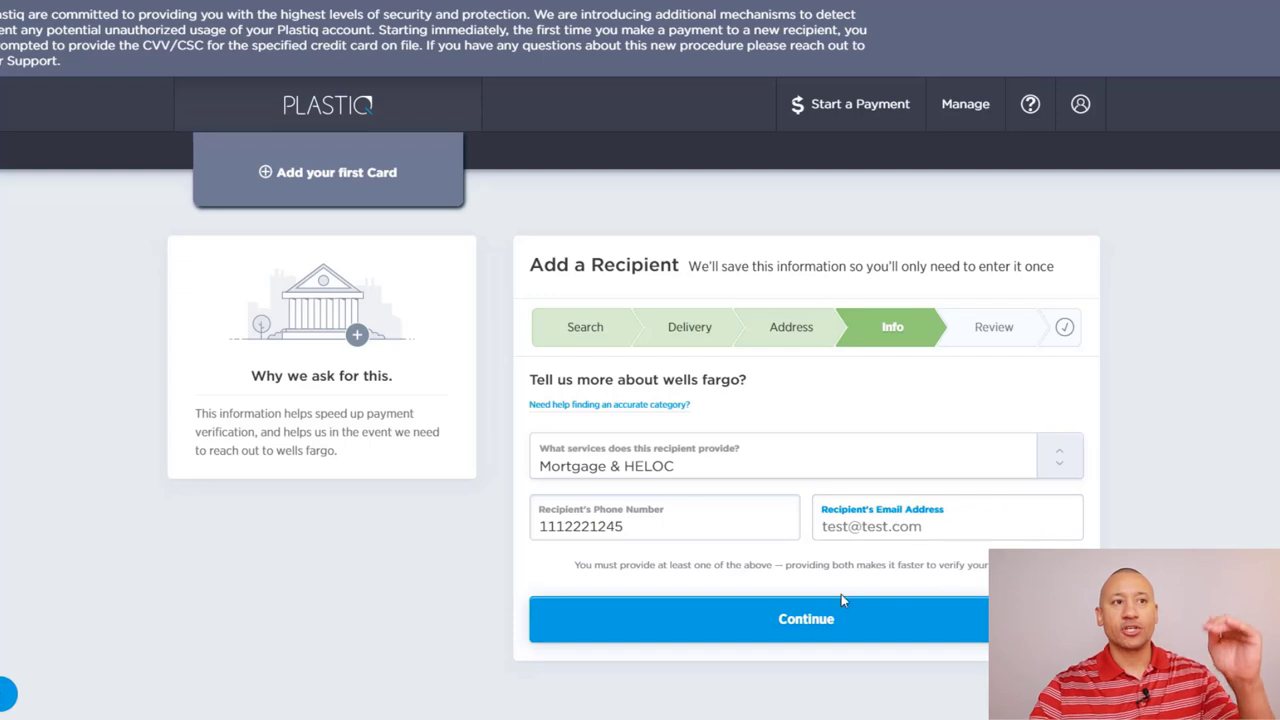
Step: Review wells fargo's name, check delivery, address and contact details, then save the recipient
left_click(841, 598)
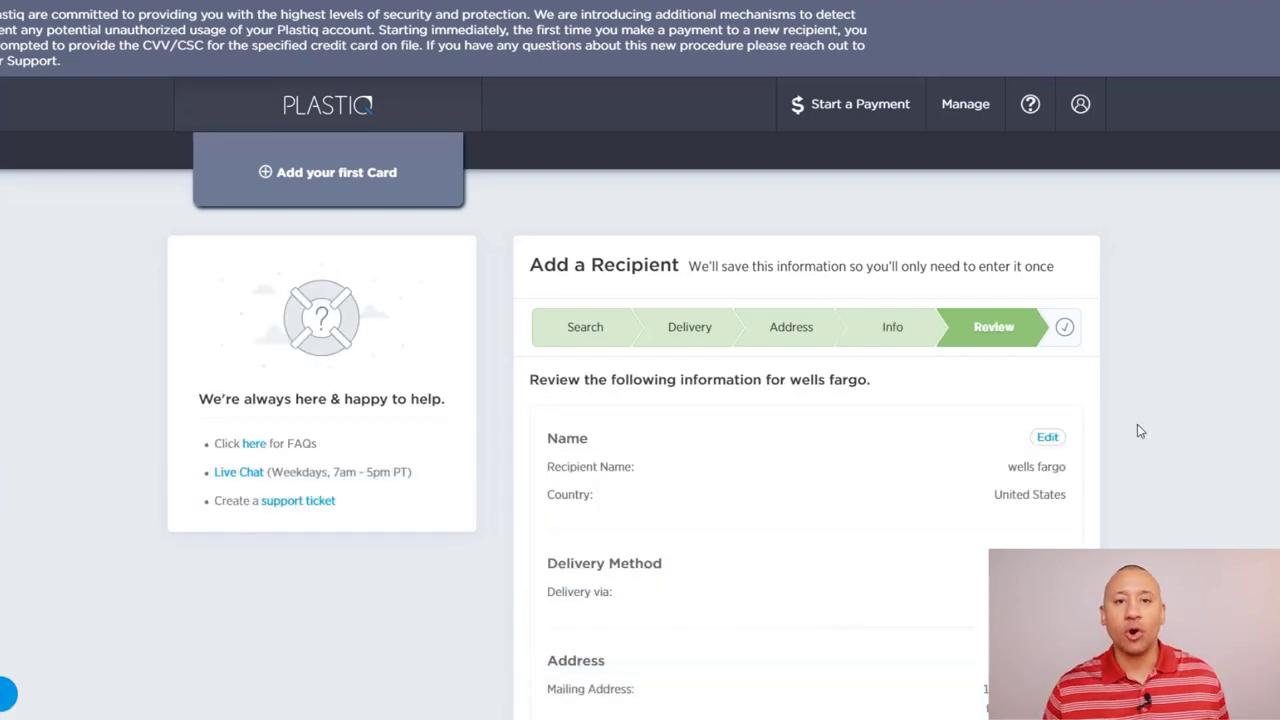
scroll(1137, 431, "down", 2)
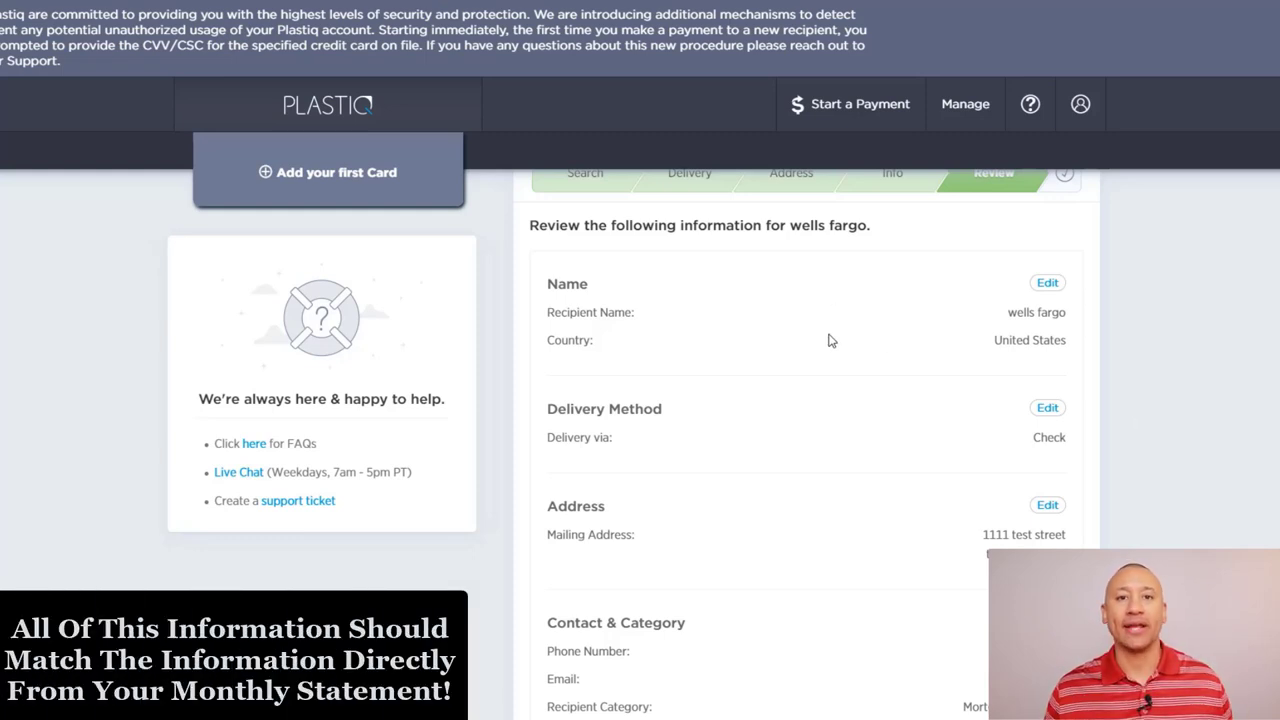
scroll(838, 447, "down", 1)
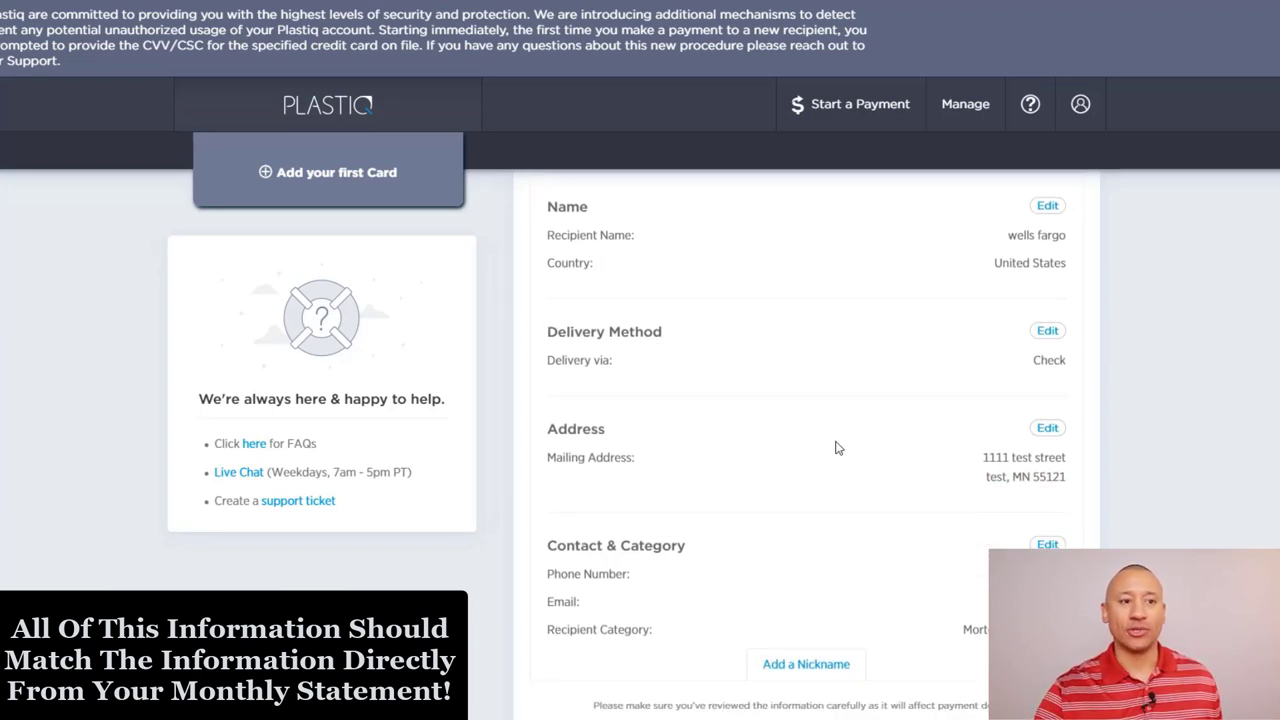
scroll(960, 465, "down", 1)
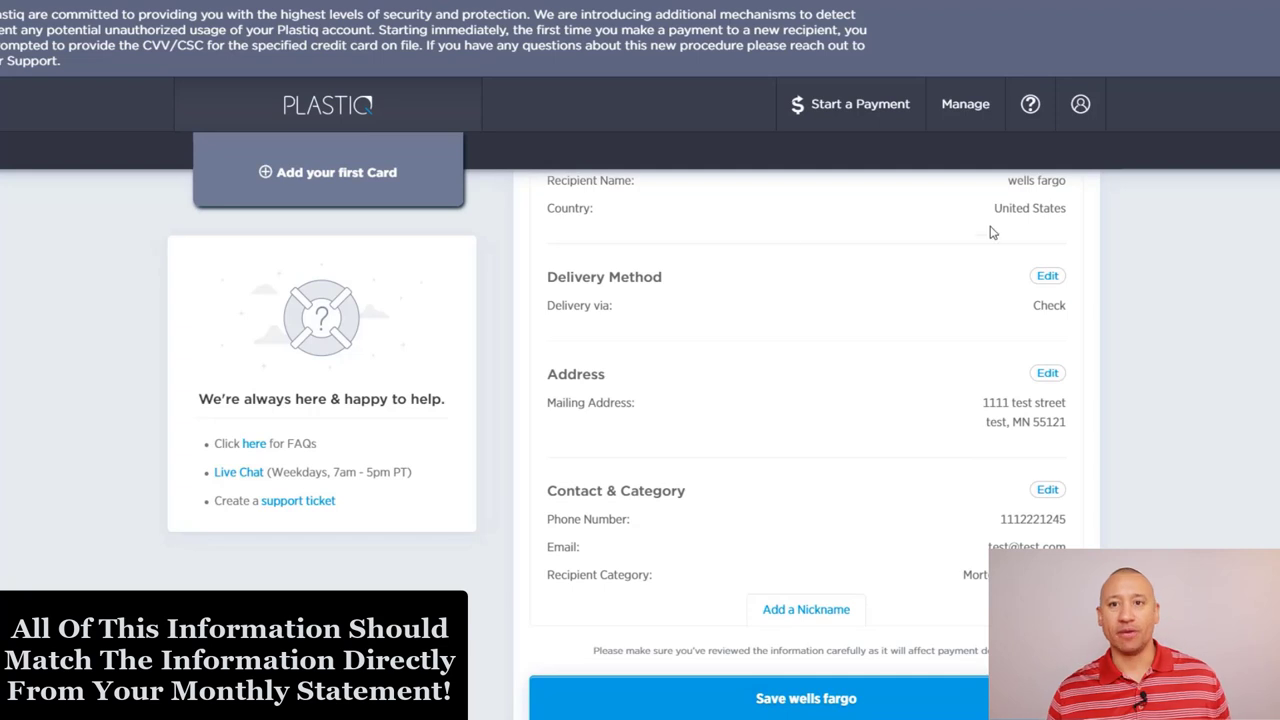
left_click(842, 700)
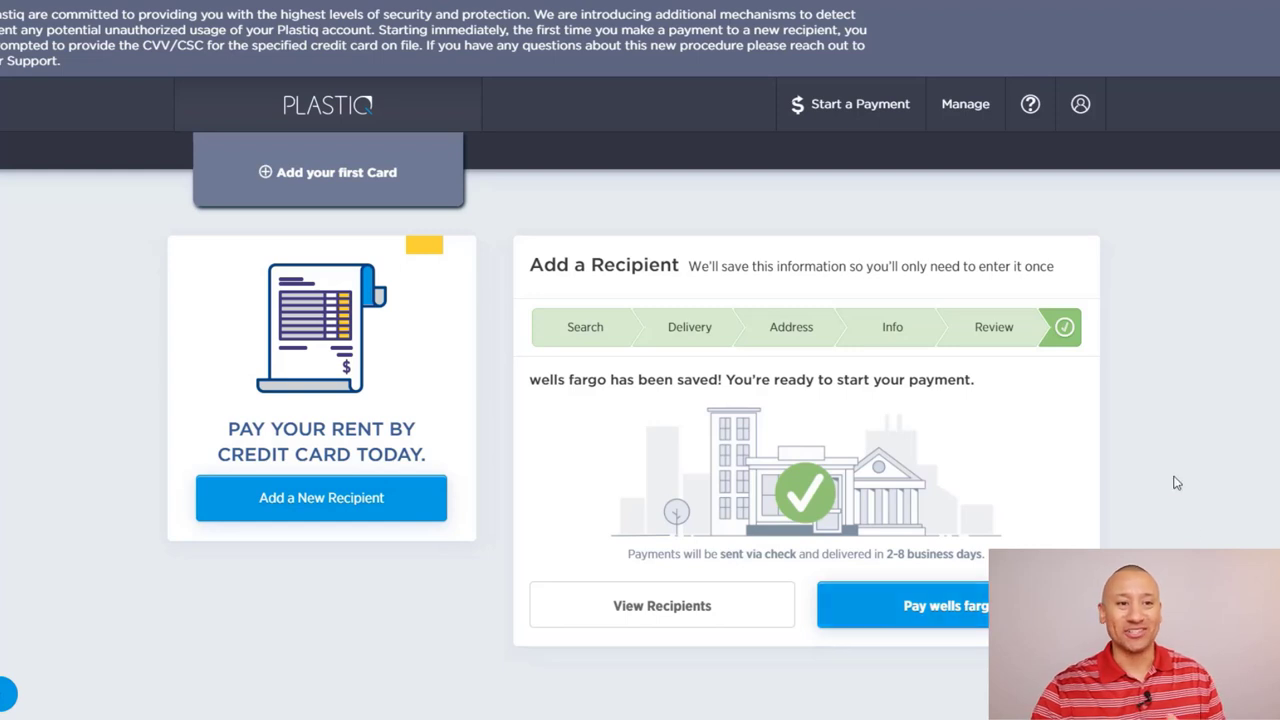
Step: Start a payment to wells fargo and highlight the check delivery-time note
left_click(966, 628)
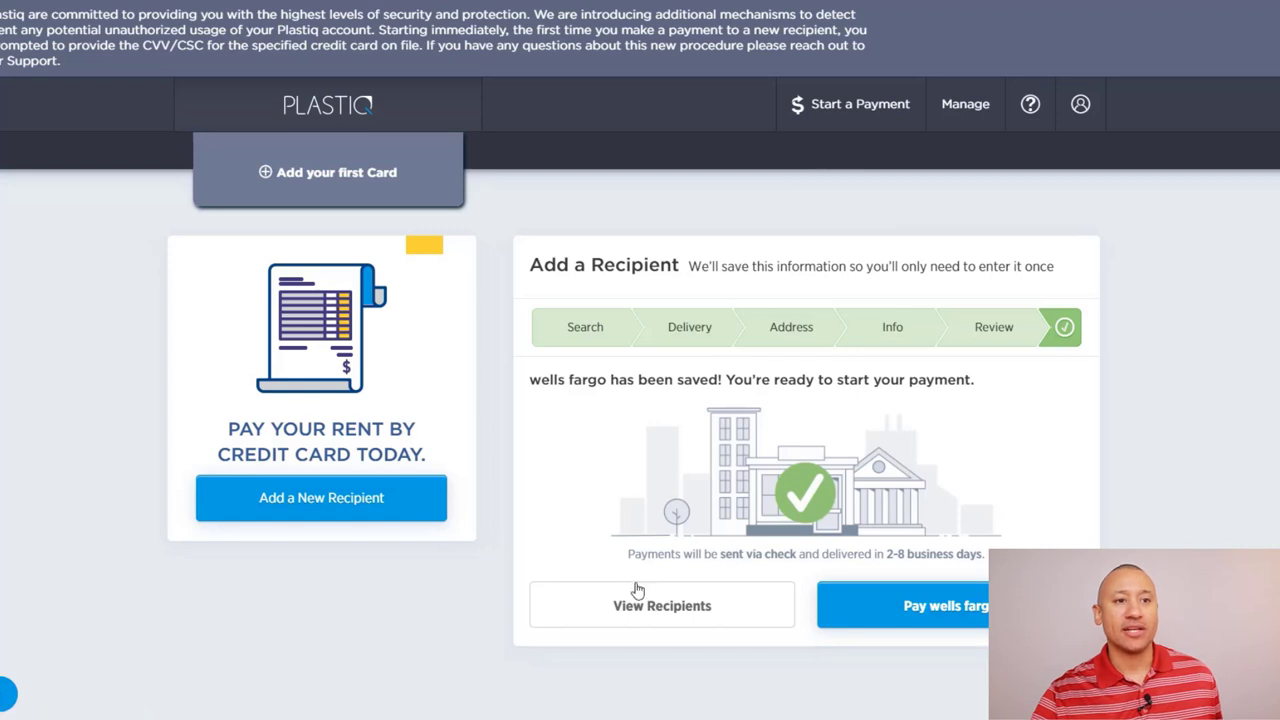
left_click_drag(627, 553, 990, 555)
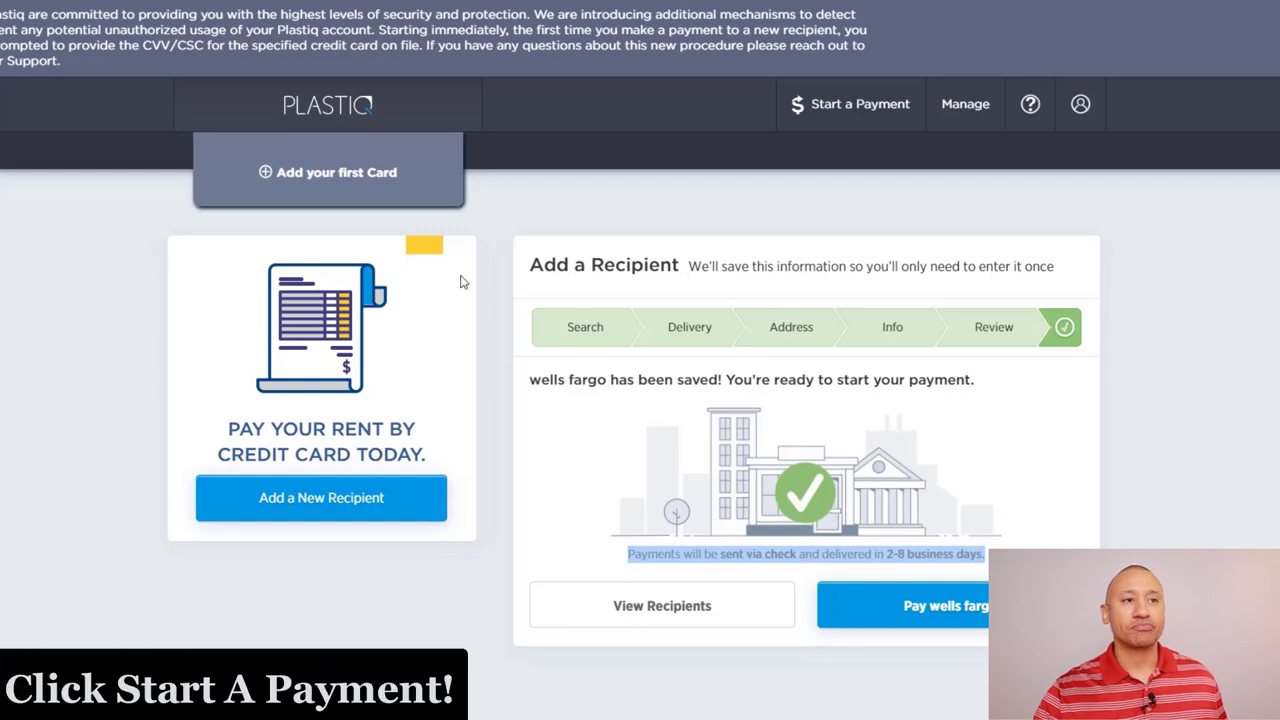
Step: Start a new check payment with wells fargo as the payee
left_click(880, 106)
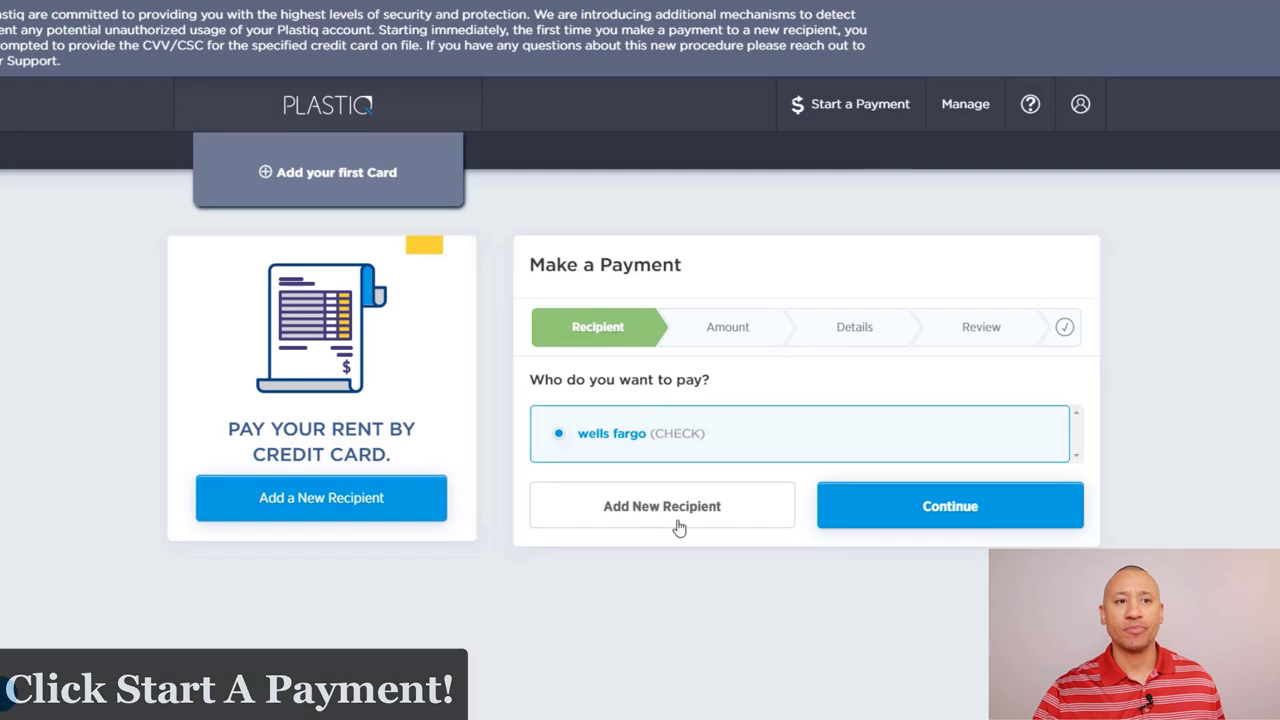
left_click(657, 441)
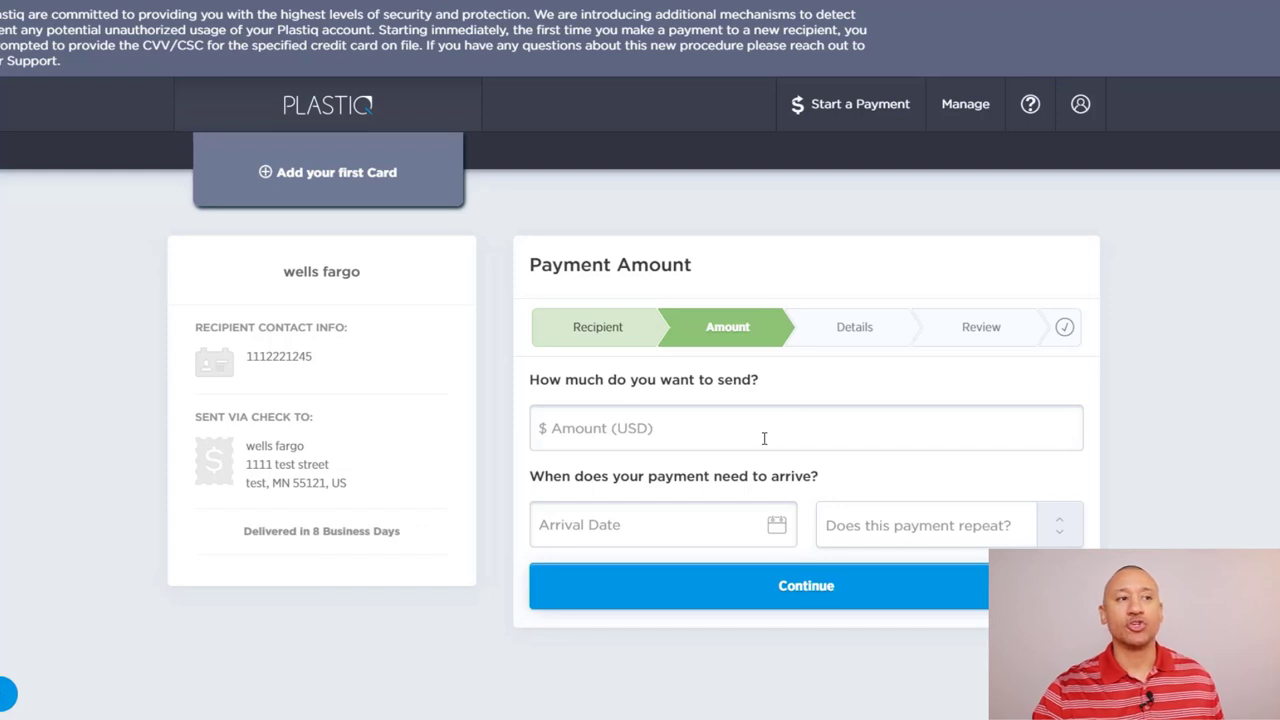
Step: Enter 15000 USD as the payment amount and bring up the arrival date calendar
left_click(728, 434)
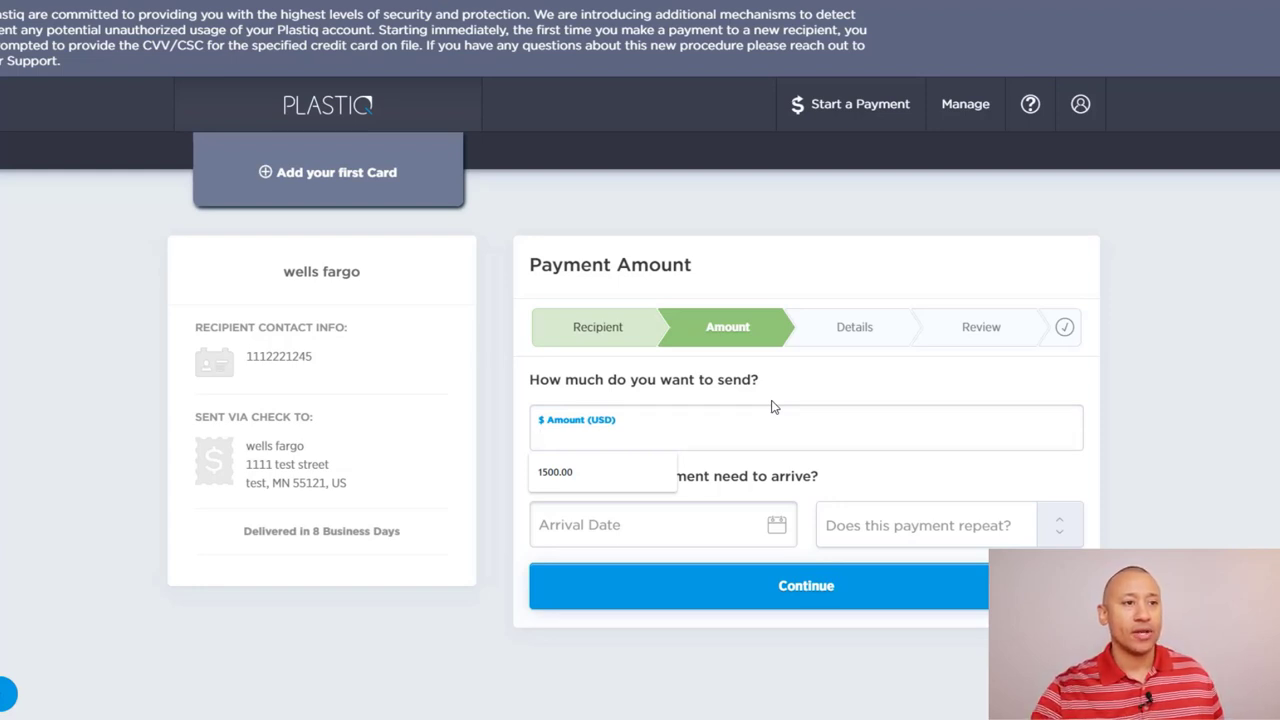
type("15000")
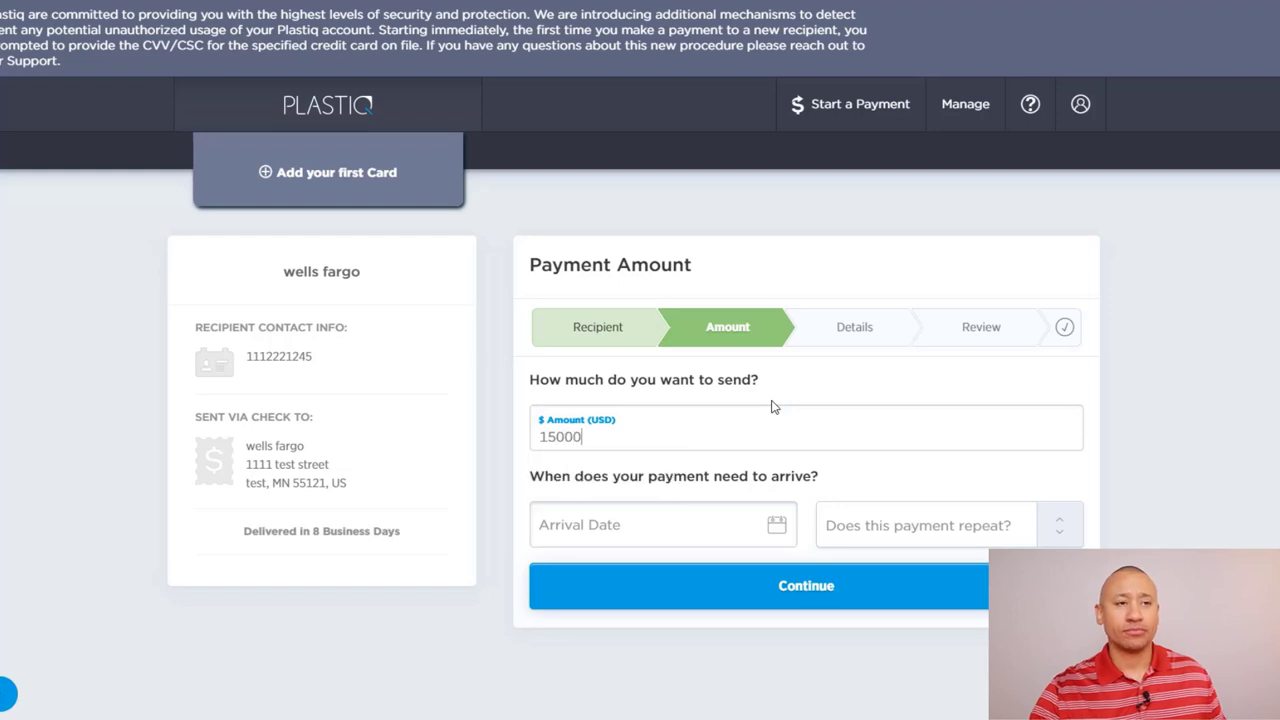
left_click(681, 538)
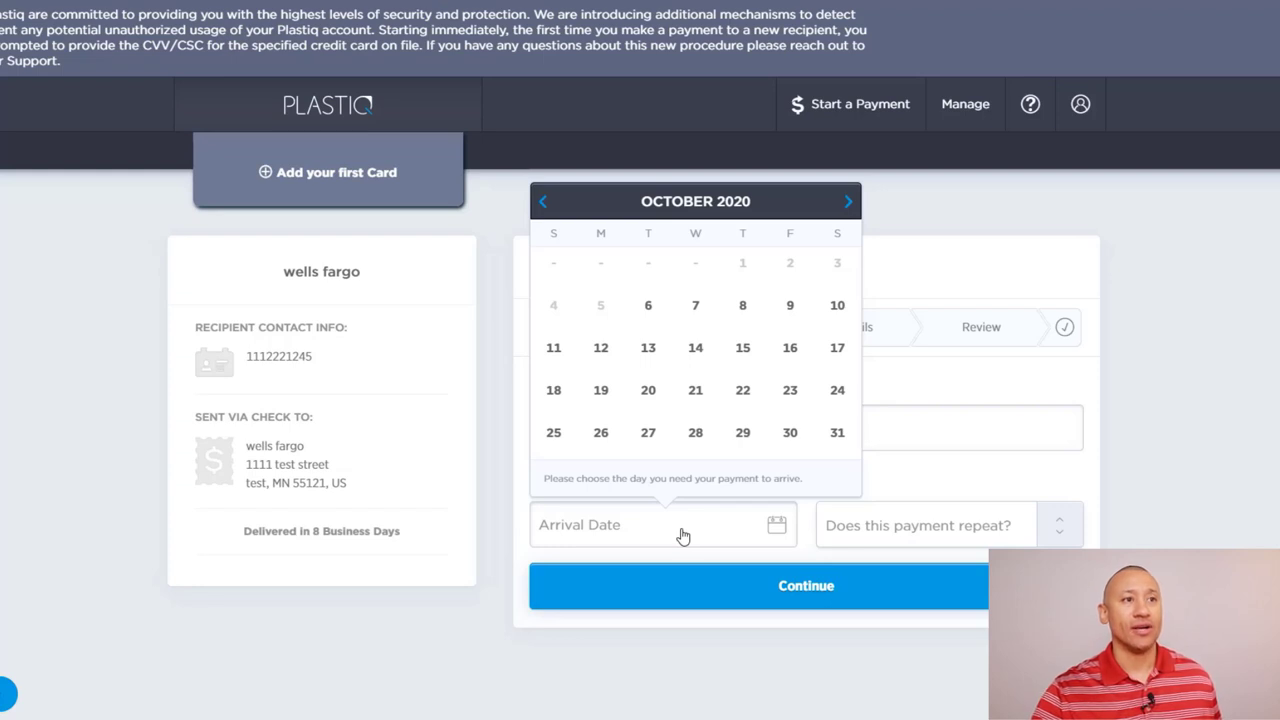
Step: Set the arrival date to October 6, 2020 as a one-time payment and continue
left_click(650, 310)
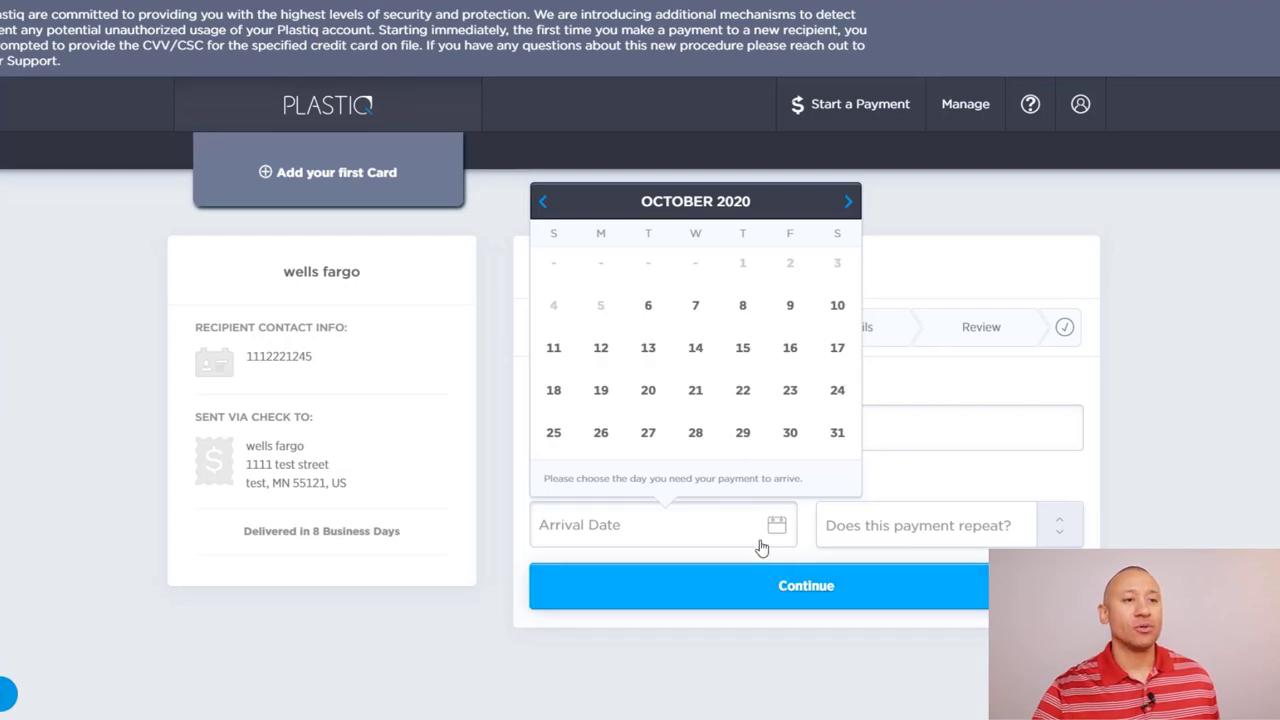
left_click(648, 310)
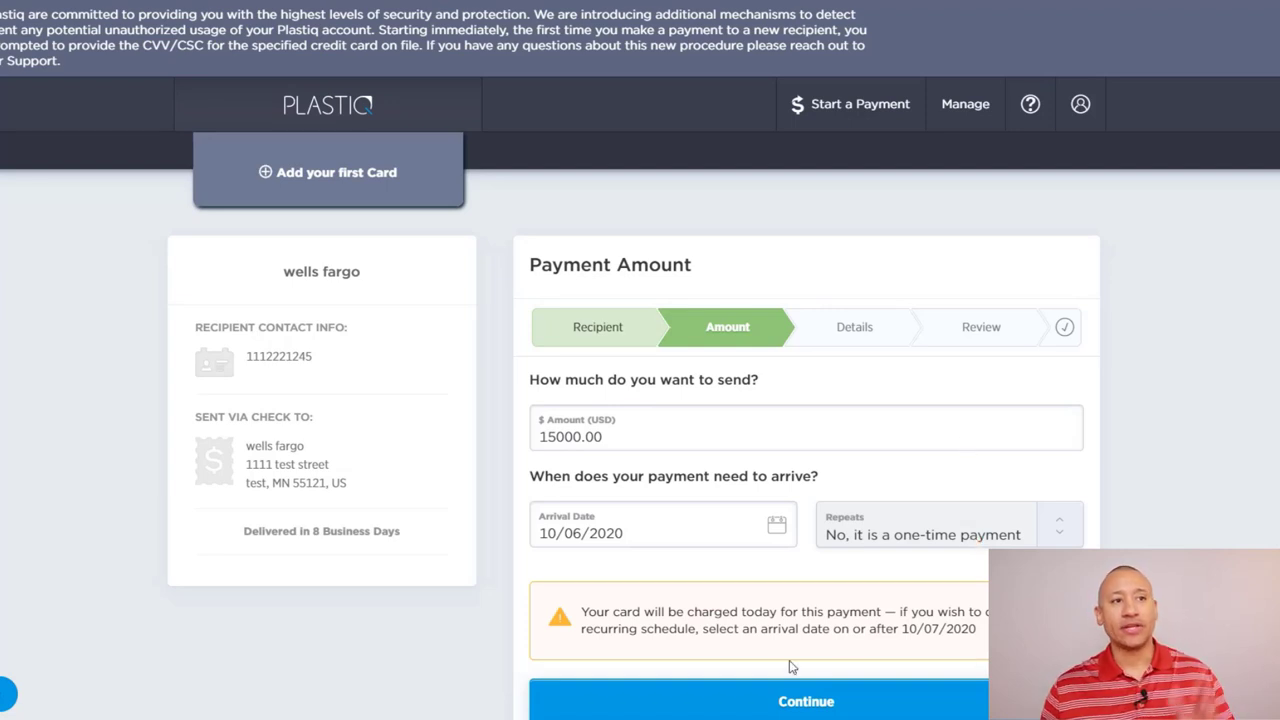
left_click(836, 702)
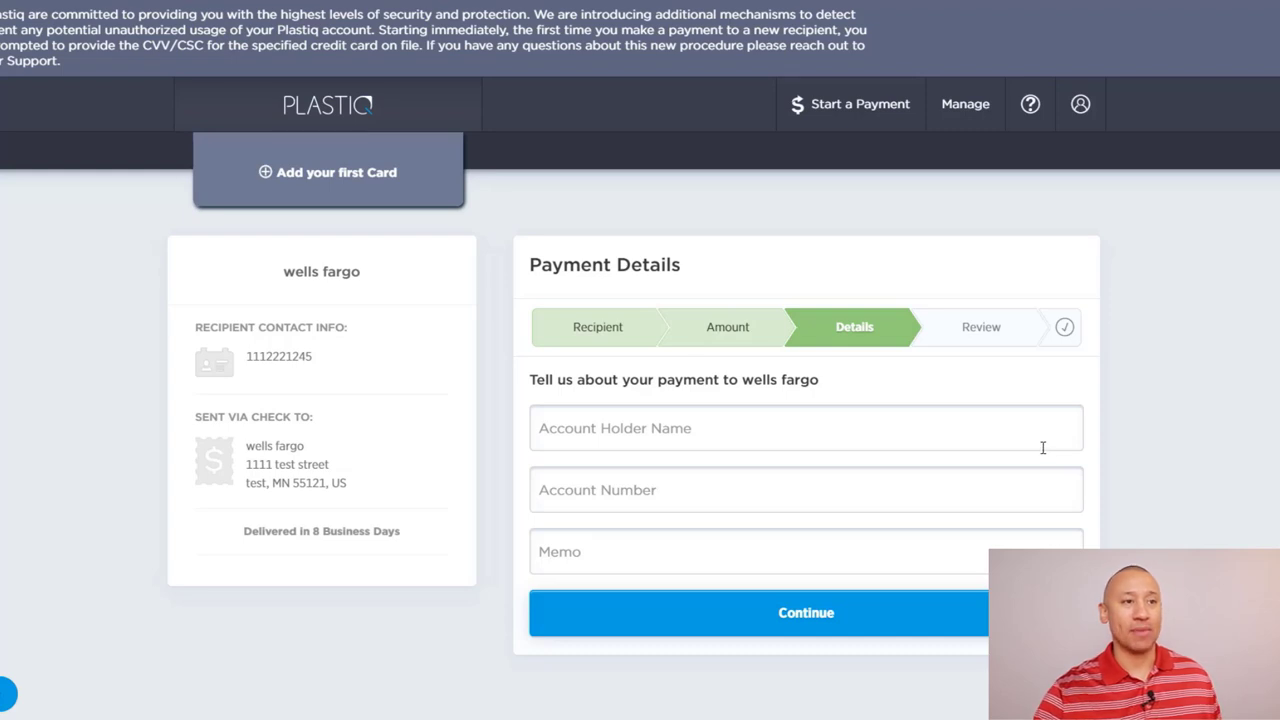
Step: Fill in the saved account holder name, the mortgage account number, and memo 'mortgage payments'
left_click(869, 432)
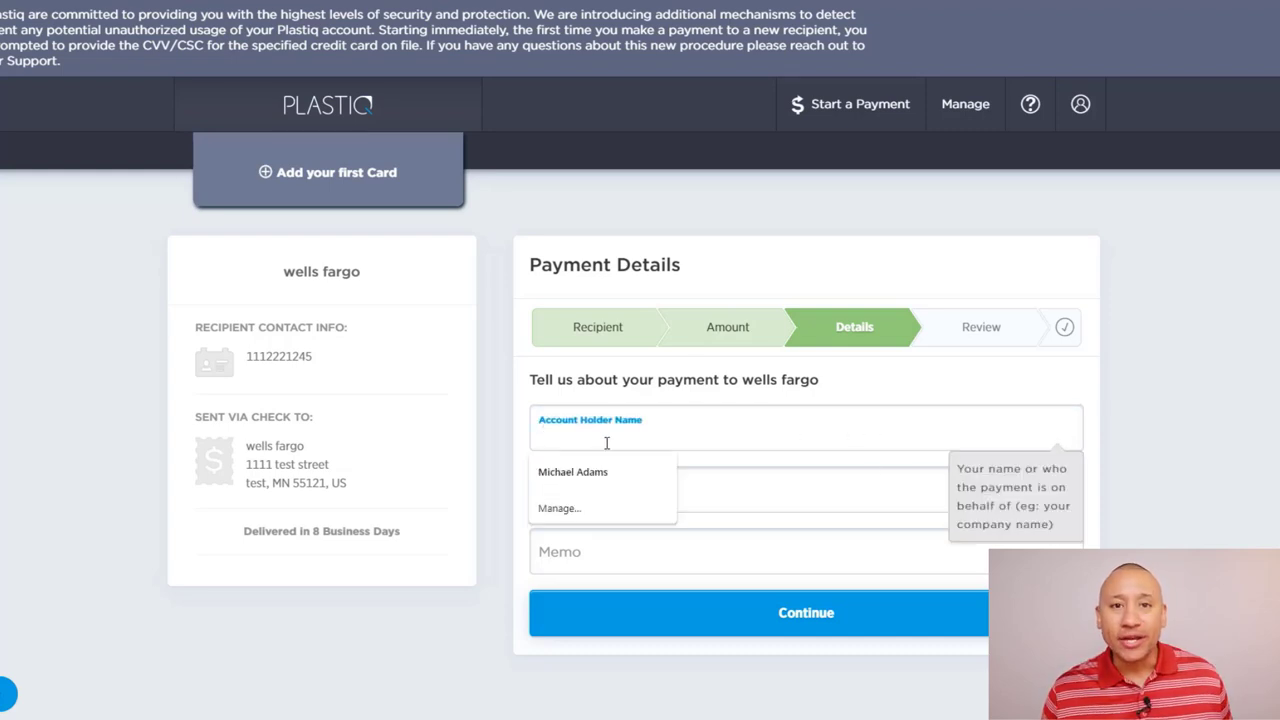
left_click(575, 471)
left_click(702, 493)
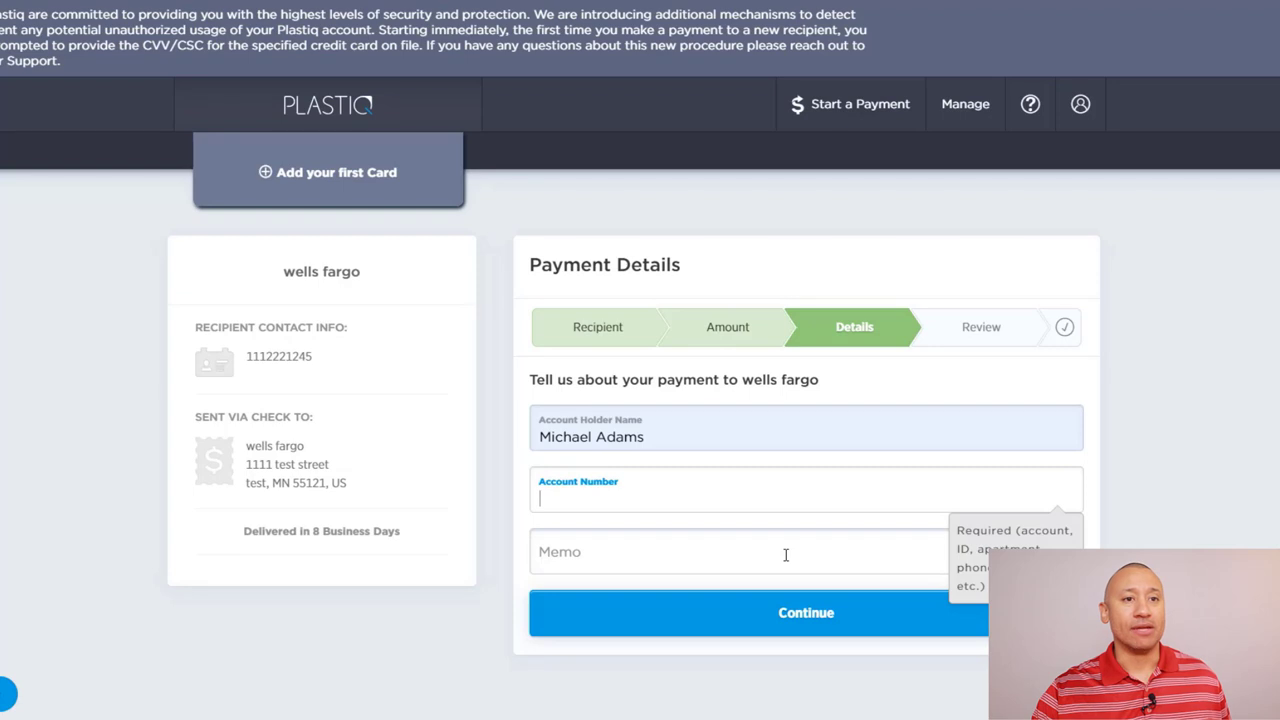
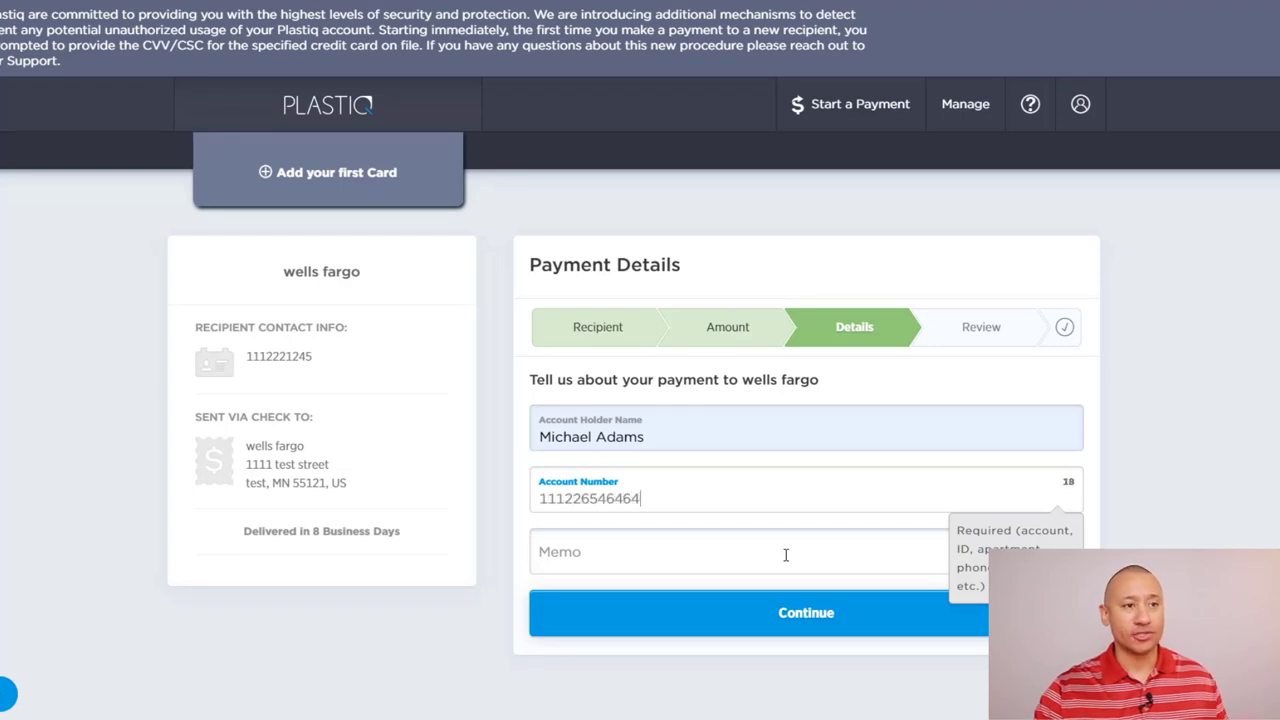
left_click(841, 549)
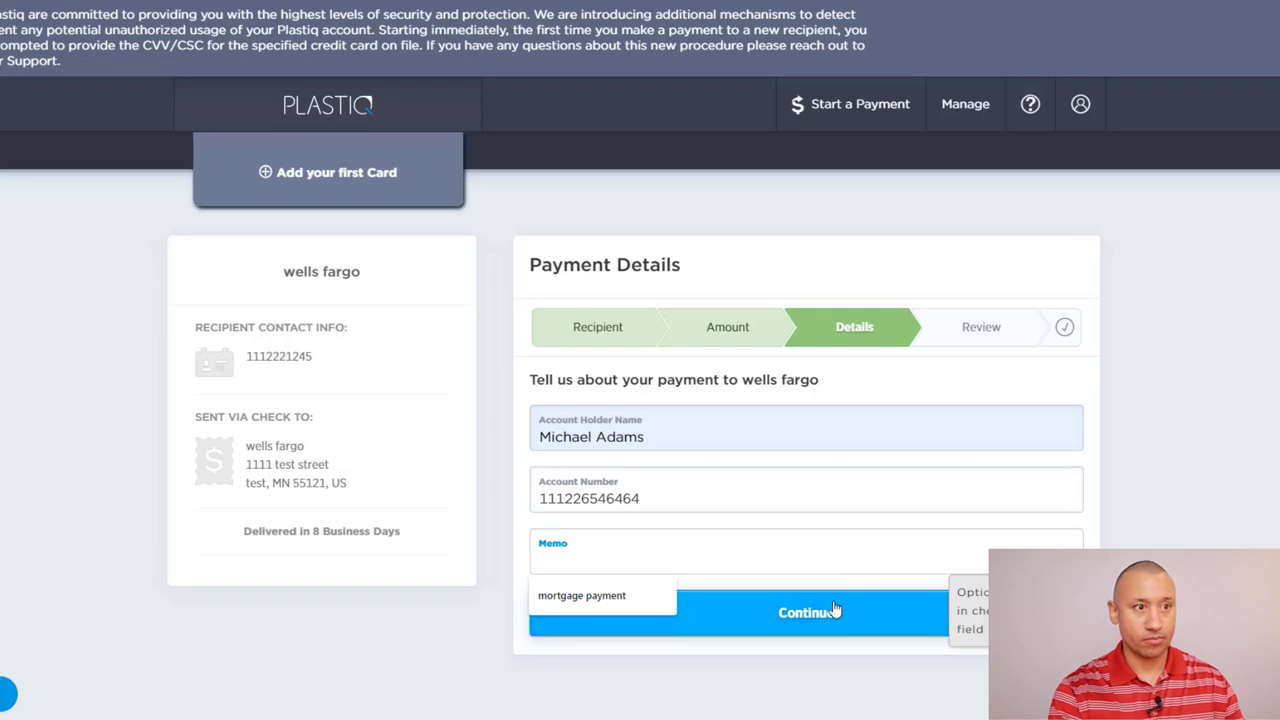
type("mortgage payment")
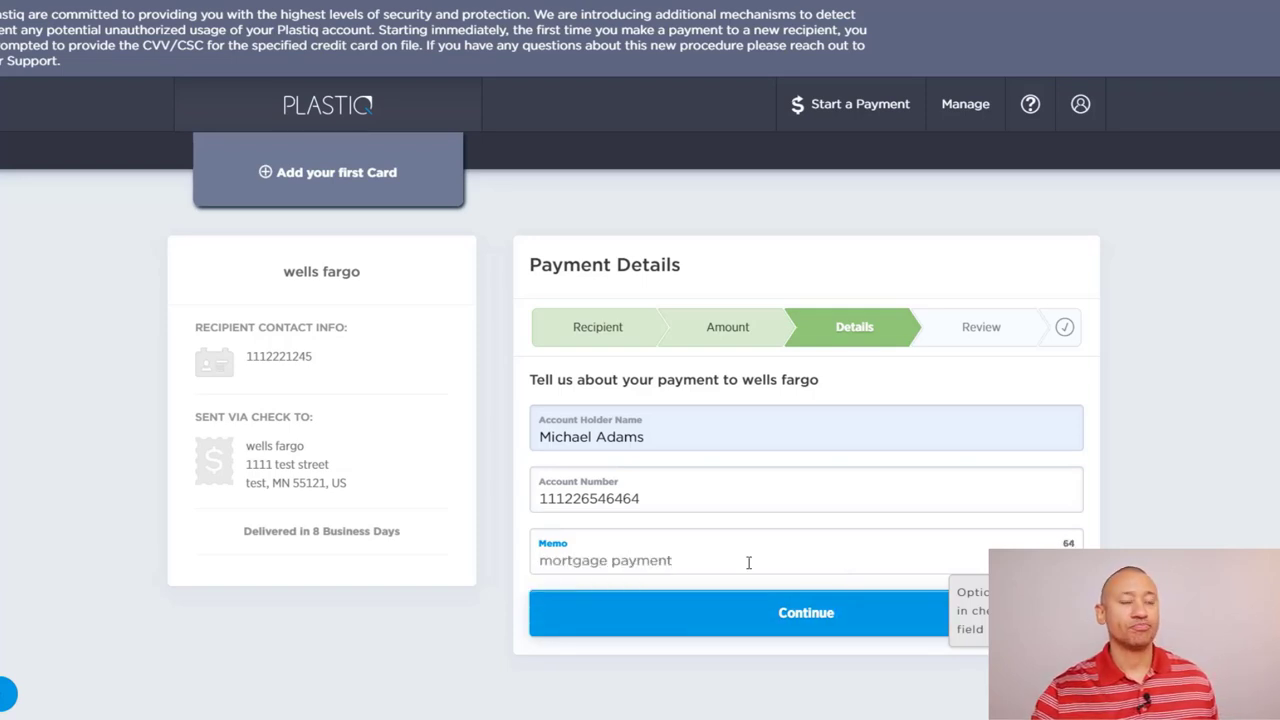
type("s")
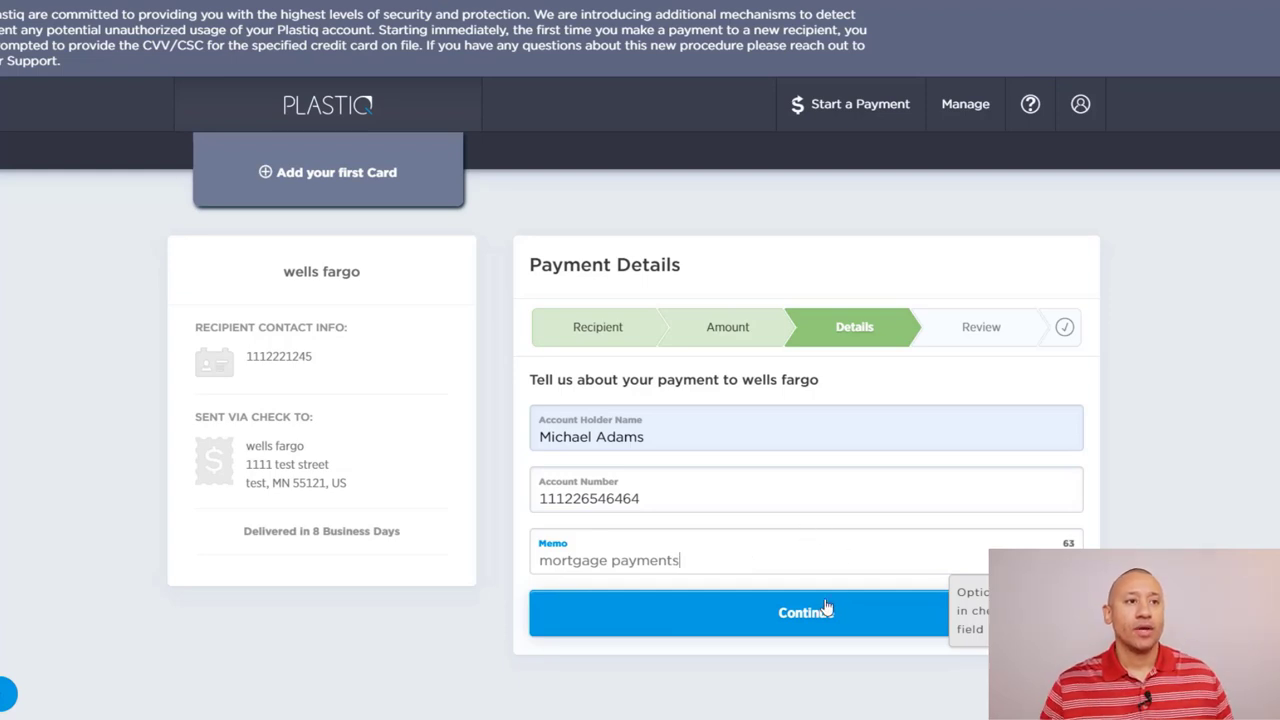
Step: Submit the payment details to advance the 15000 USD payment to review
left_click(826, 608)
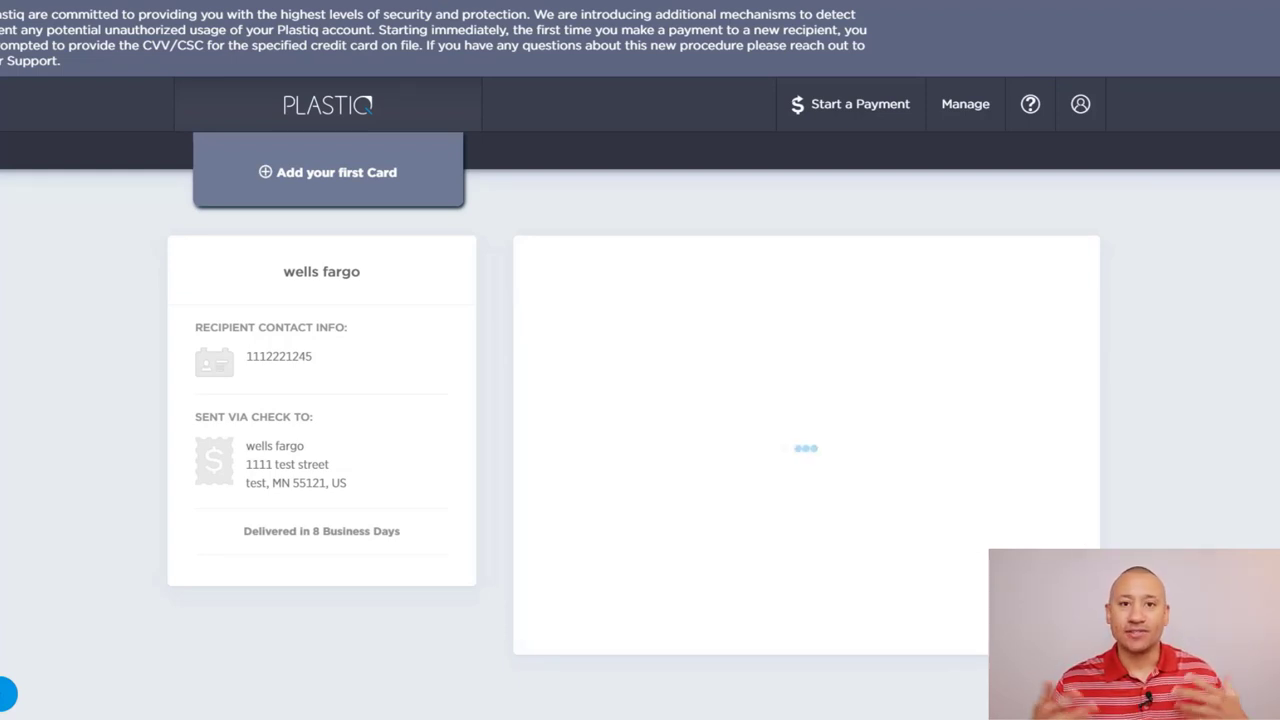